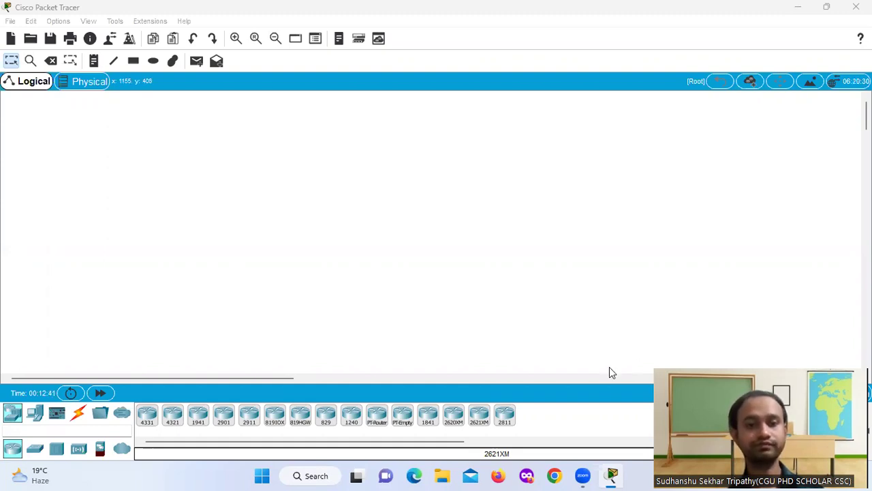
Place three PC-PT end devices (PC0, PC1, PC2) stacked vertically on the workspace
left_click(35, 414)
left_click(146, 417)
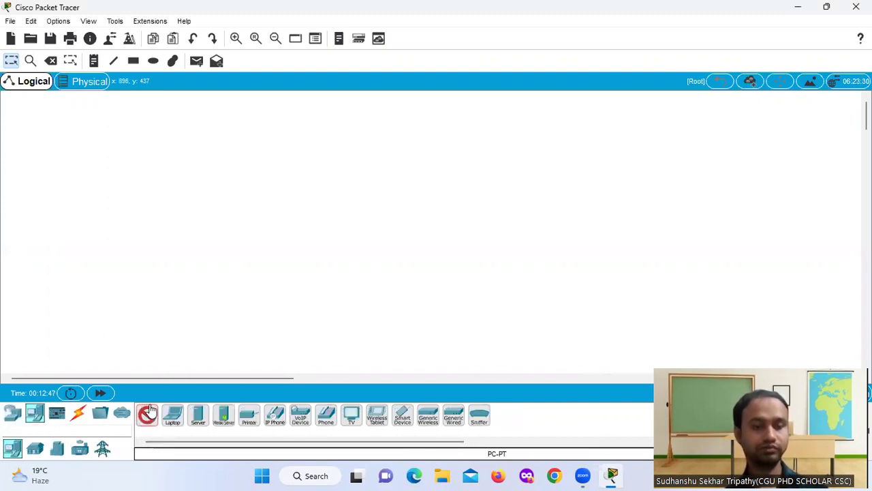
left_click(222, 319)
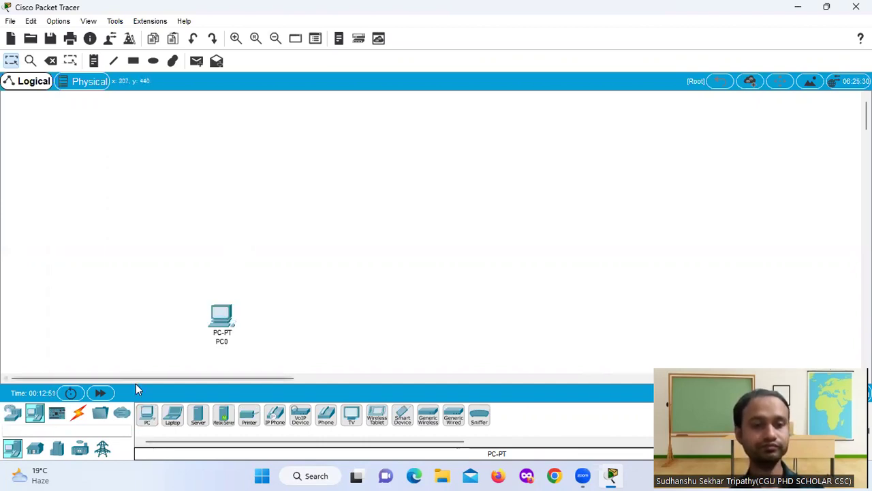
left_click(146, 417)
left_click(224, 253)
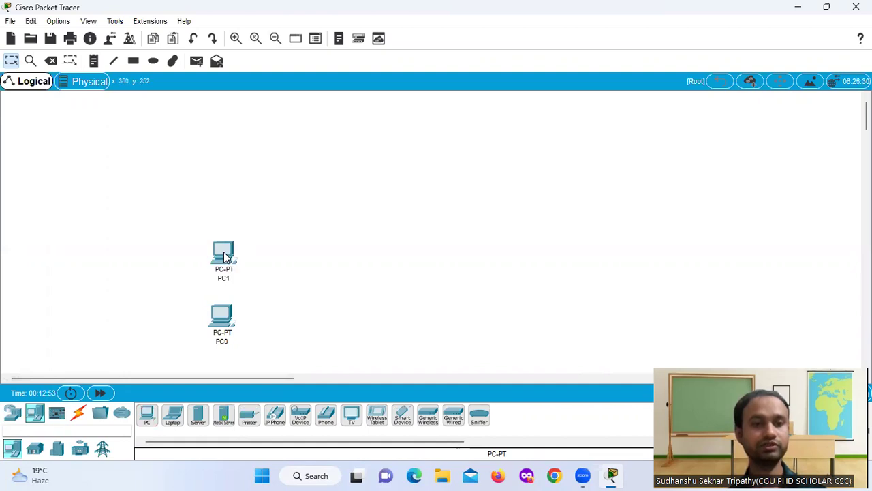
left_click(146, 417)
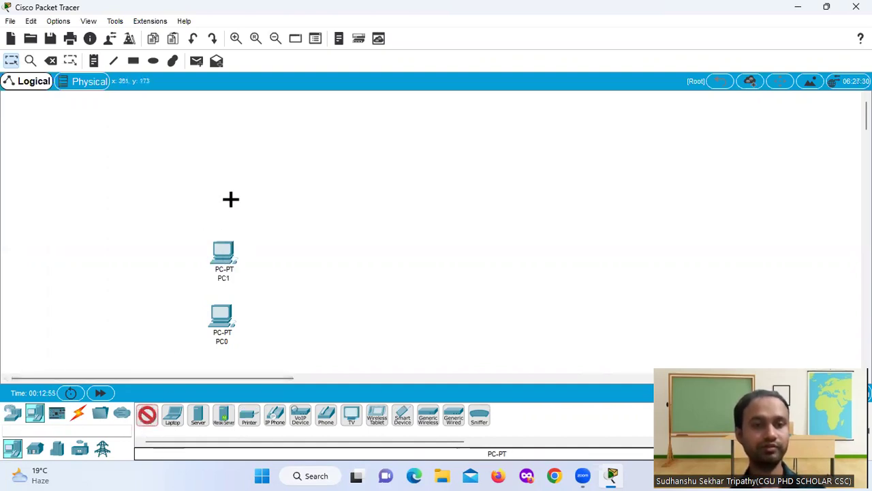
left_click(230, 199)
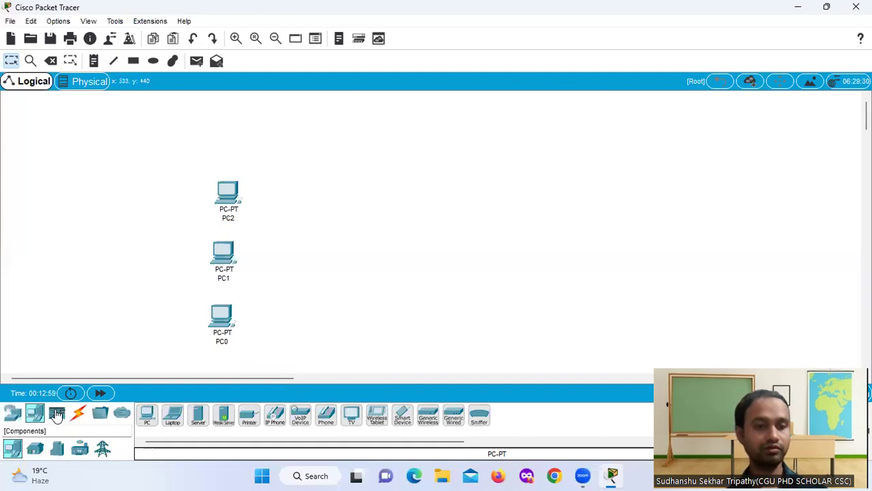
Place a Switch-PT (Switch0) to the right of the PCs
left_click(13, 414)
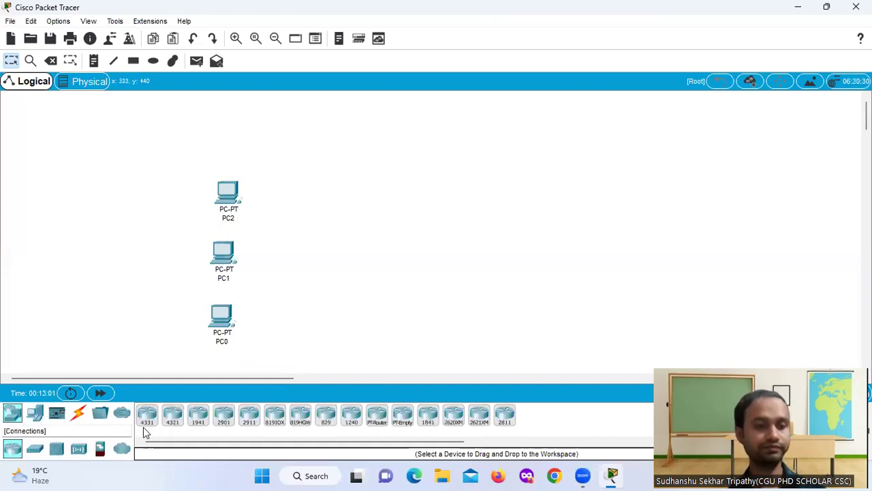
left_click(35, 414)
left_click(35, 450)
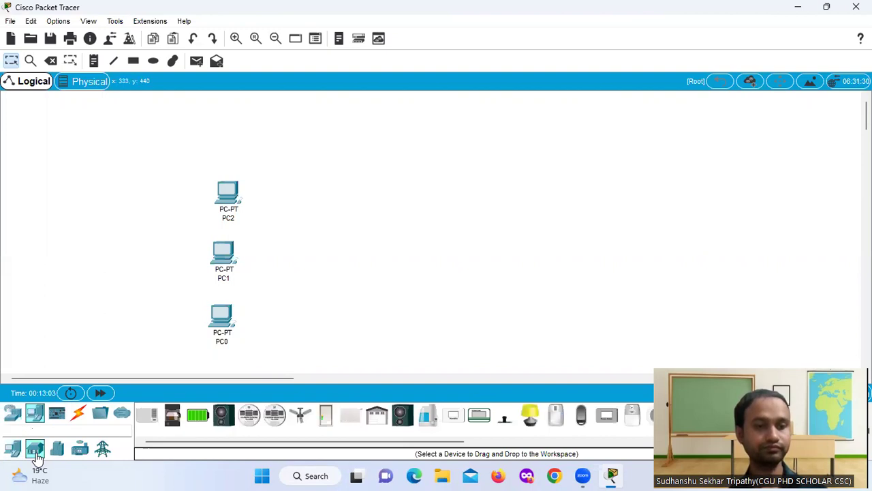
left_click(12, 414)
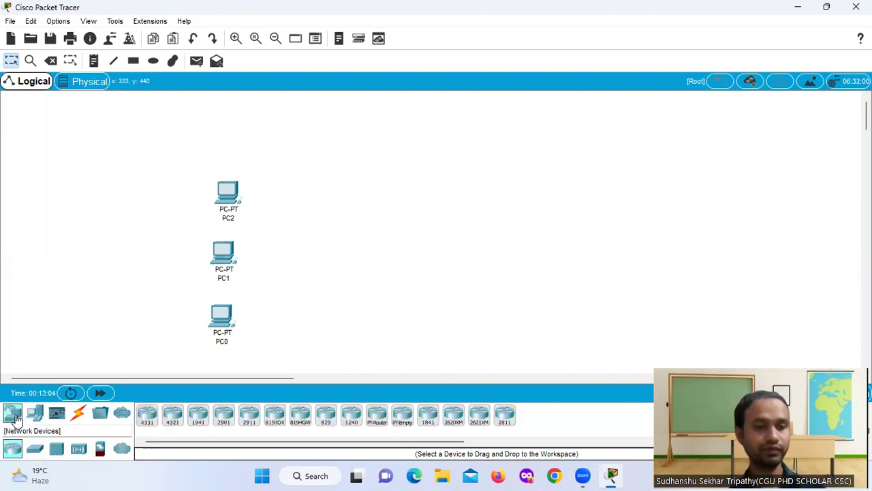
left_click(34, 449)
left_click(173, 415)
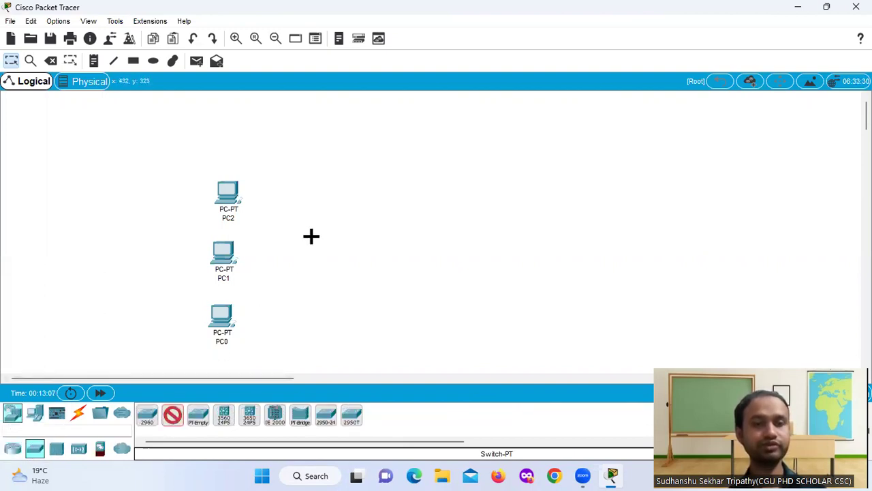
left_click(311, 236)
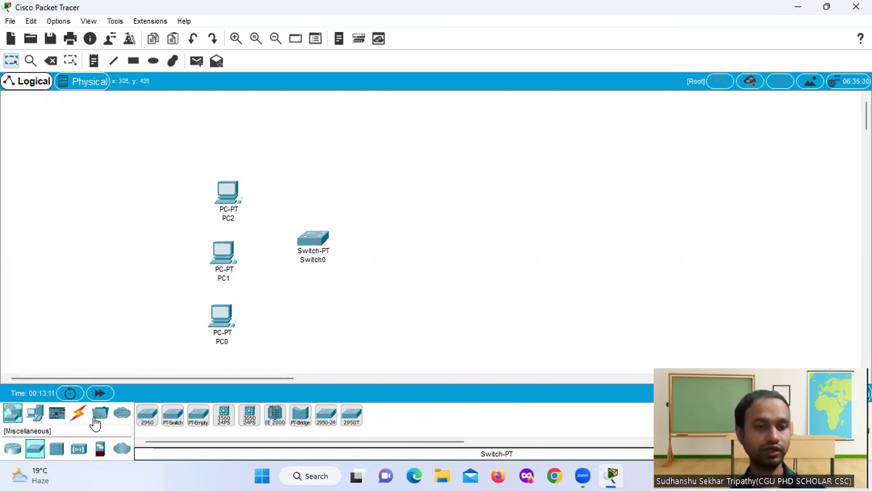
Place a Server-PT right of the switch, then nudge Switch0 and Server0 into position
left_click(18, 420)
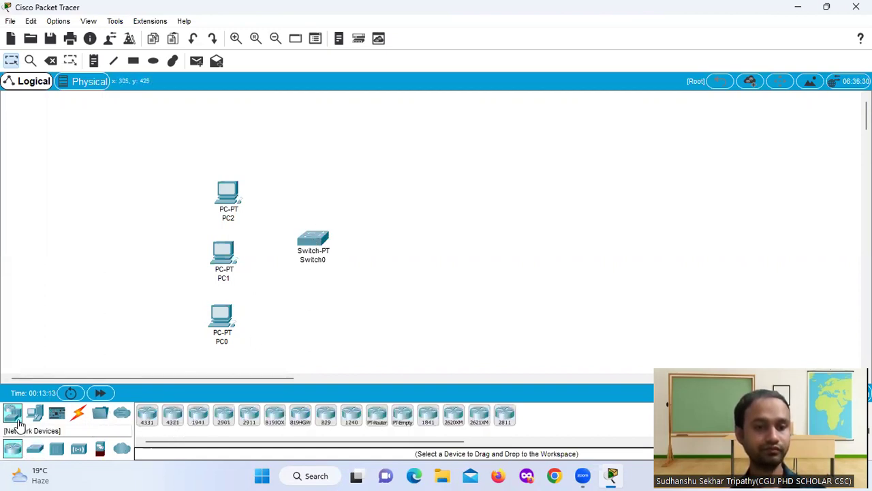
left_click(35, 414)
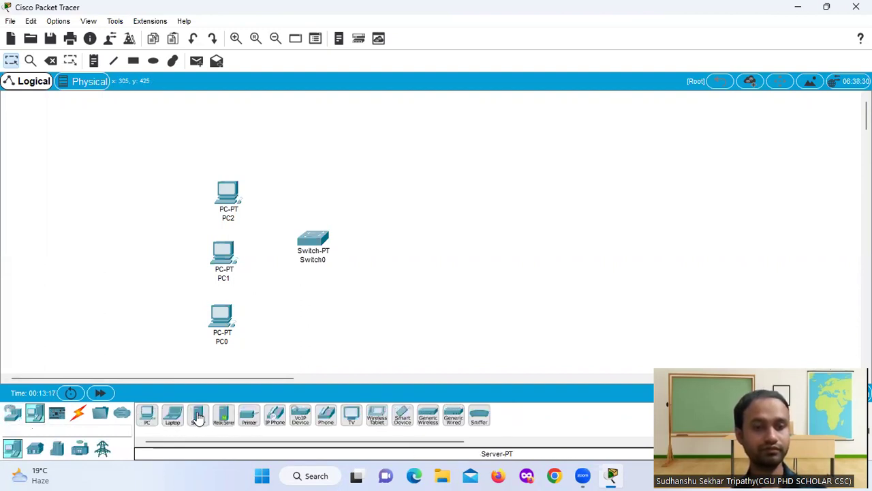
left_click(197, 417)
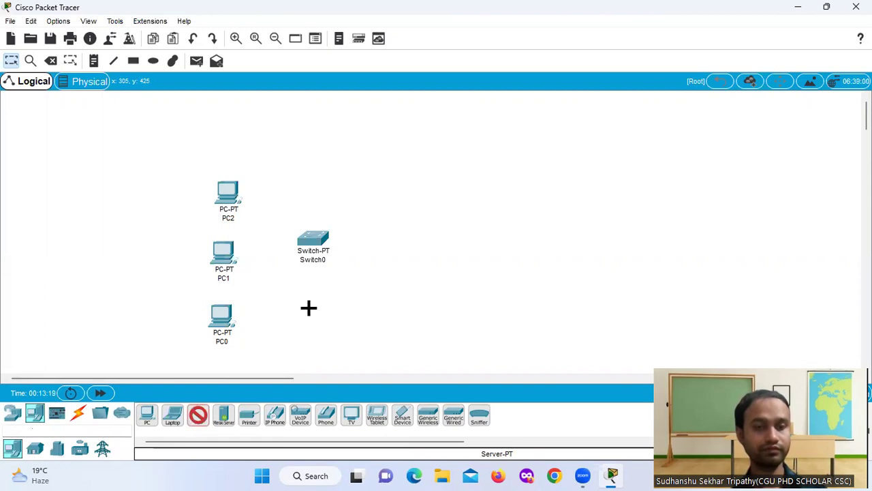
left_click(430, 216)
left_click(310, 252)
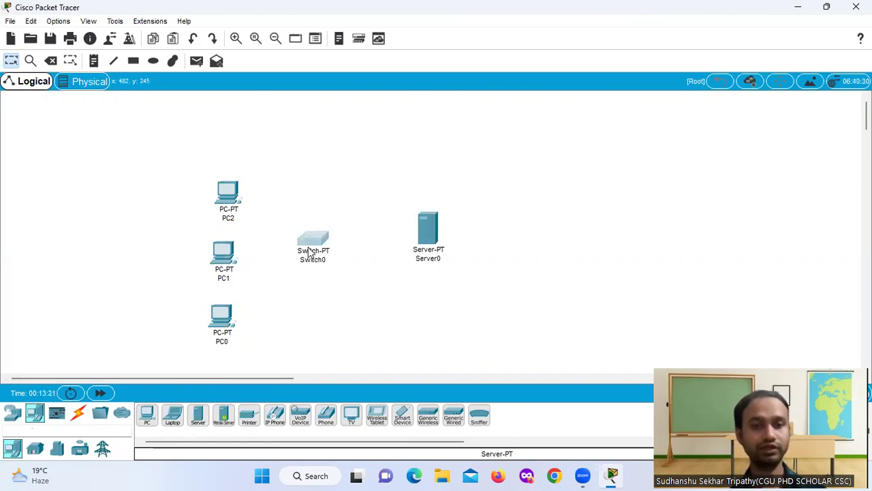
left_click_drag(310, 252, 323, 256)
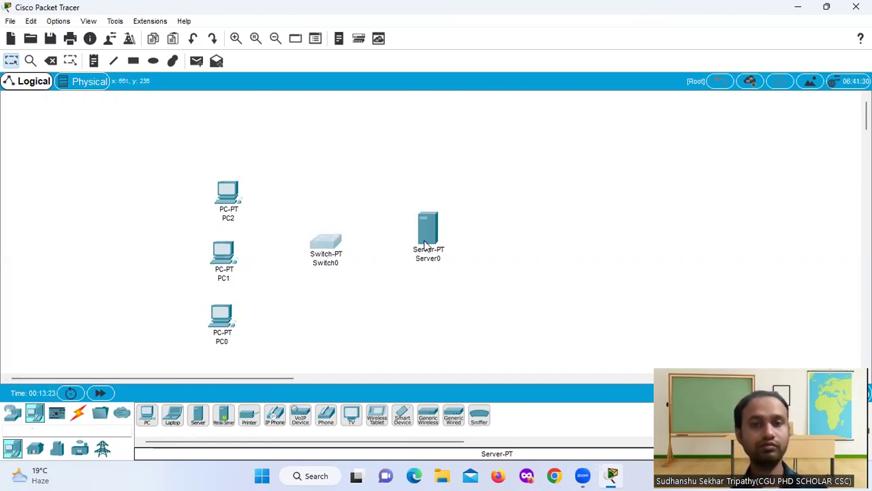
left_click_drag(426, 246, 442, 257)
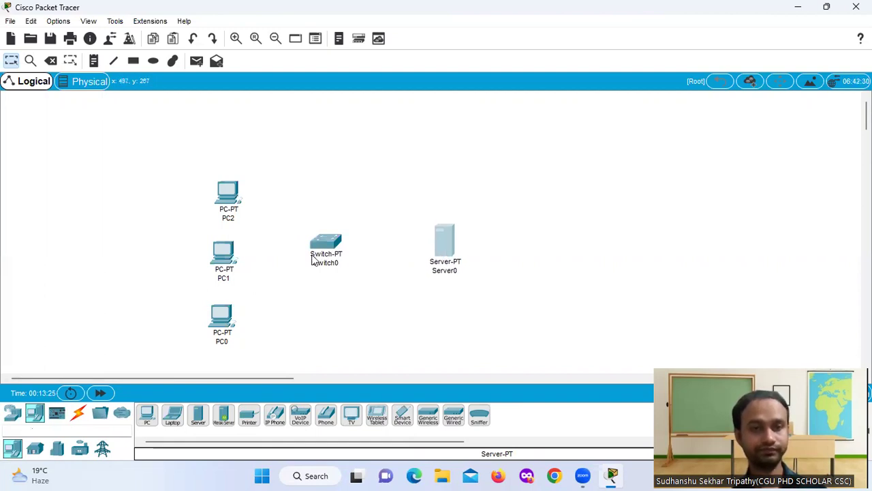
Cable PC0, PC1 and PC2 to Switch0 using the Automatic connection type
left_click(79, 412)
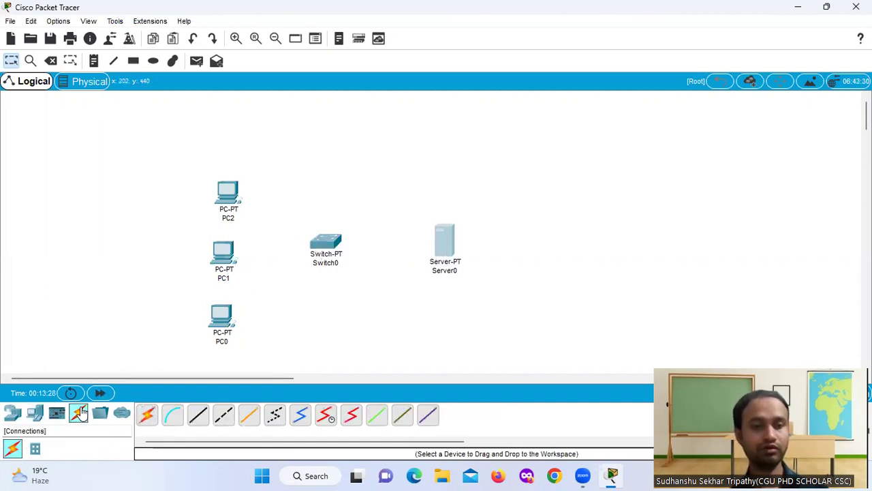
left_click(147, 414)
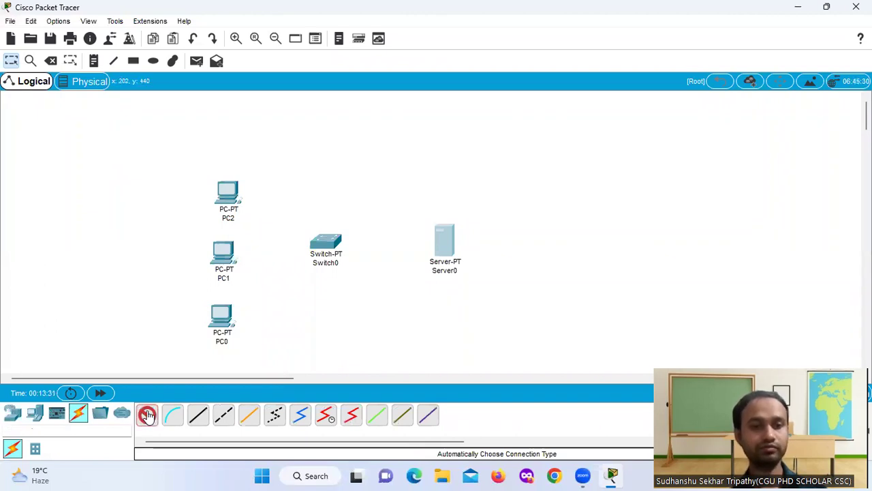
left_click(222, 320)
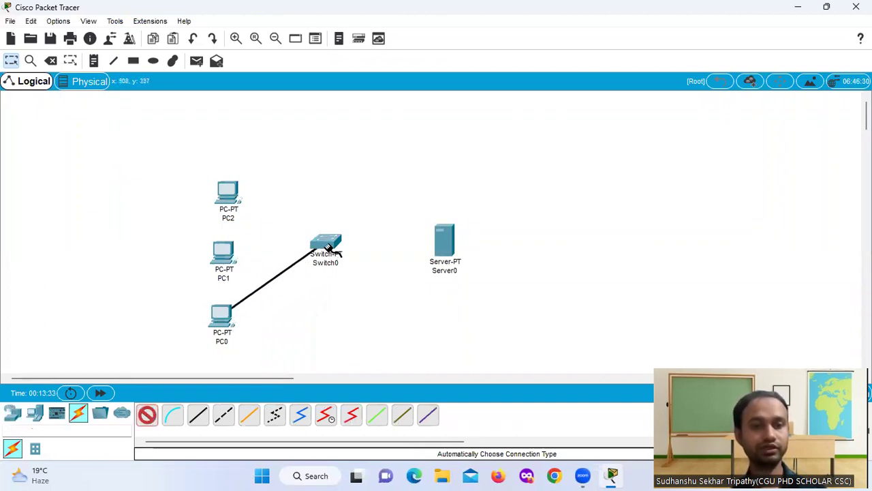
left_click(326, 246)
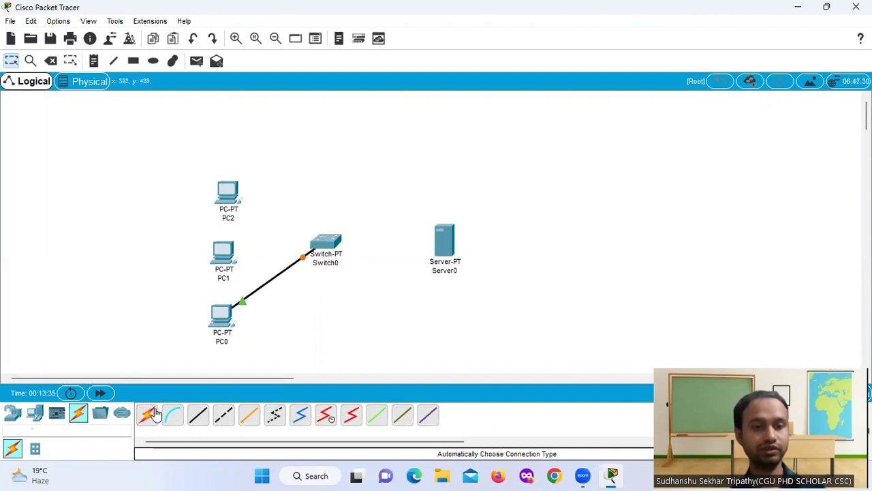
left_click(147, 414)
left_click(229, 263)
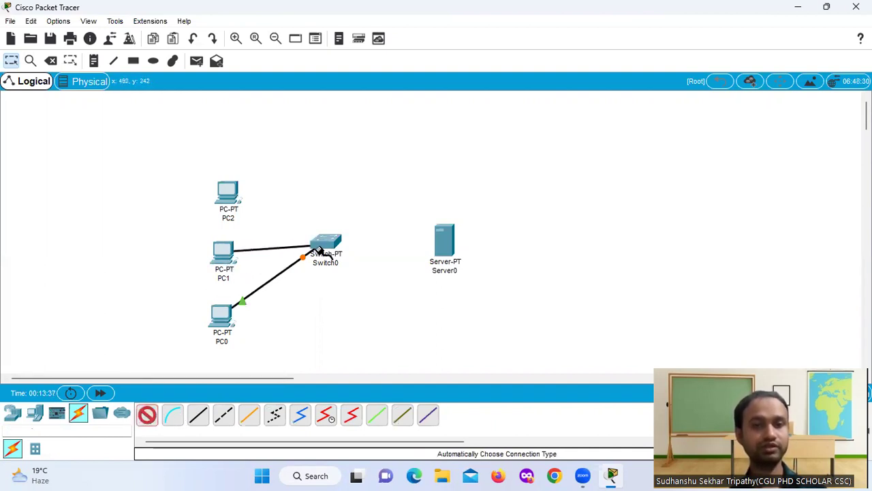
left_click(325, 244)
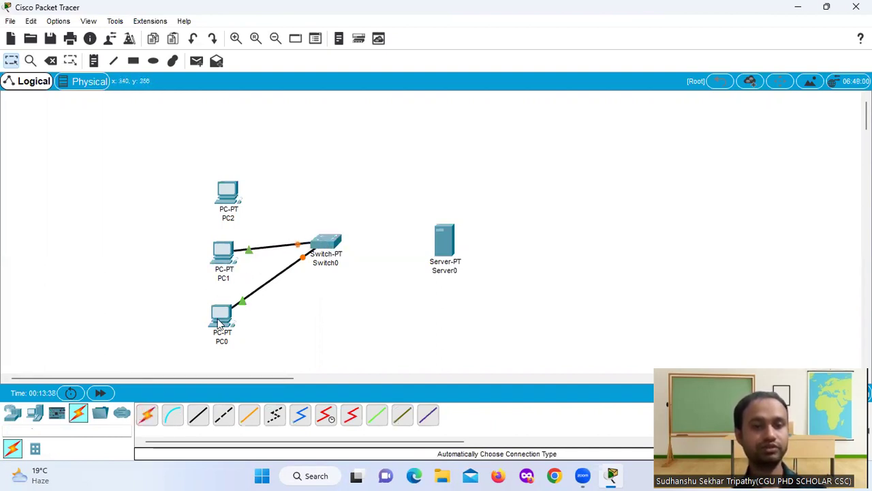
left_click(146, 414)
left_click(236, 193)
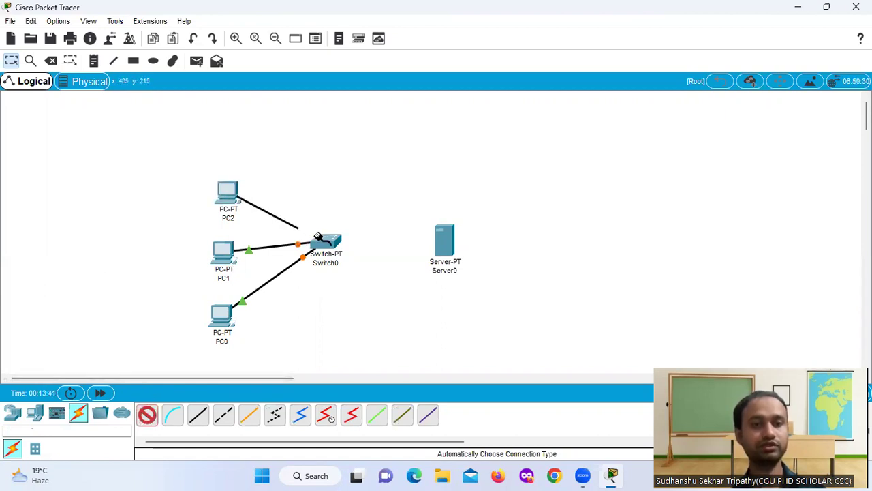
left_click(326, 243)
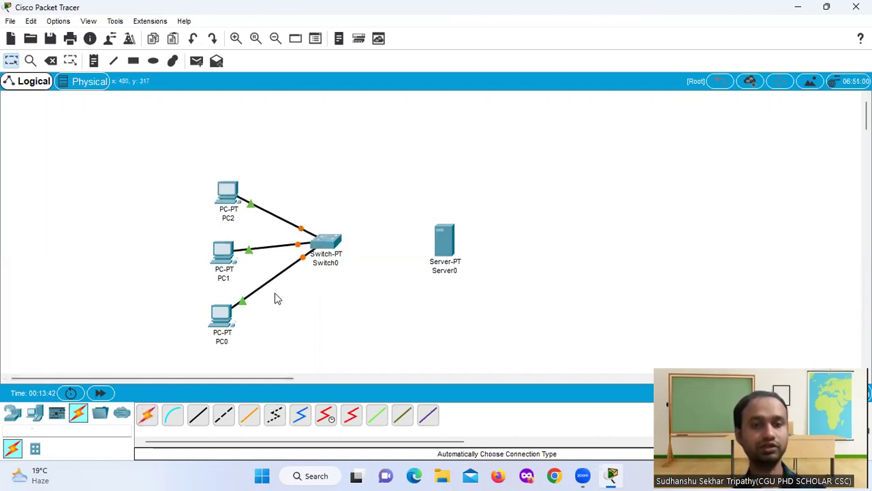
Cable Switch0 to Server0 automatically and realign the switch and server
left_click(146, 415)
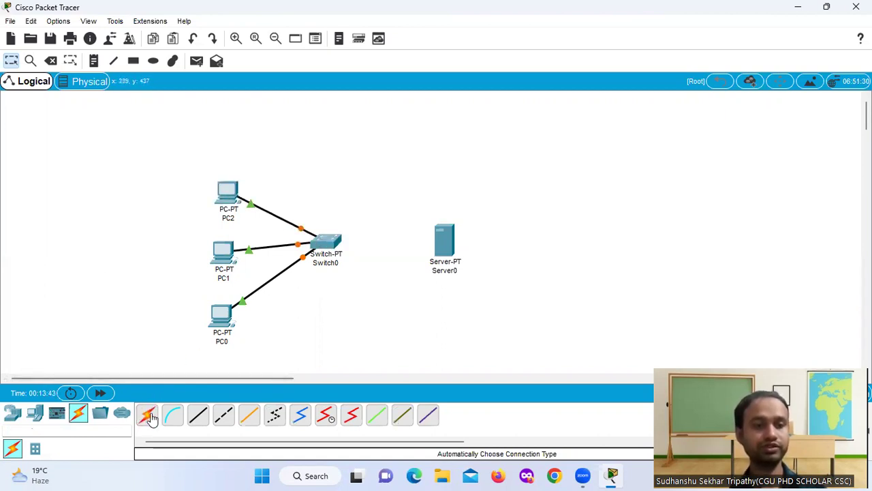
left_click(326, 243)
left_click(441, 244)
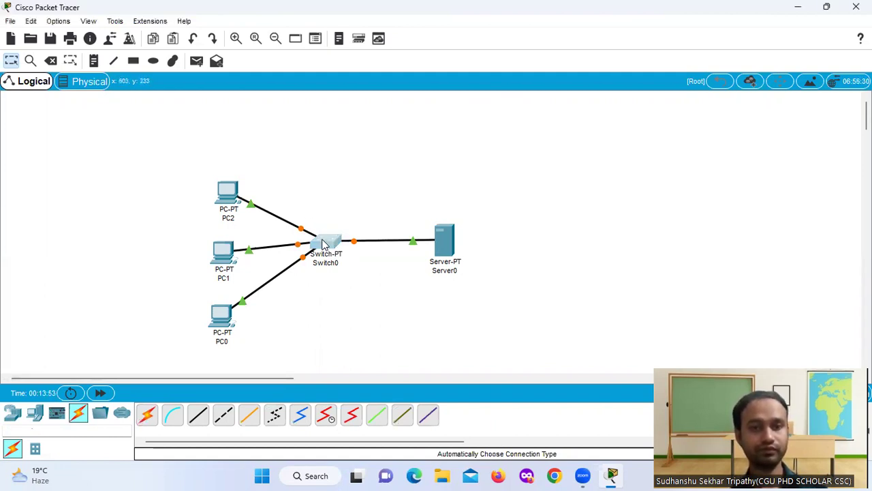
left_click_drag(323, 243, 326, 254)
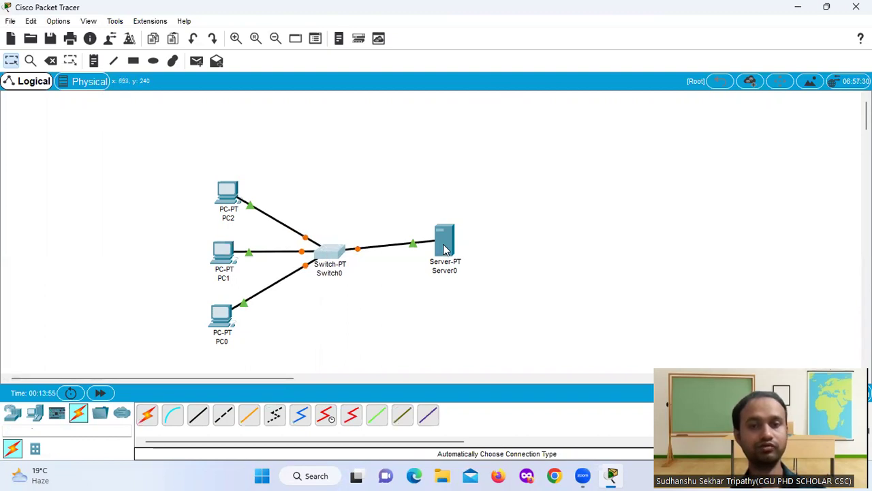
left_click_drag(445, 248, 444, 260)
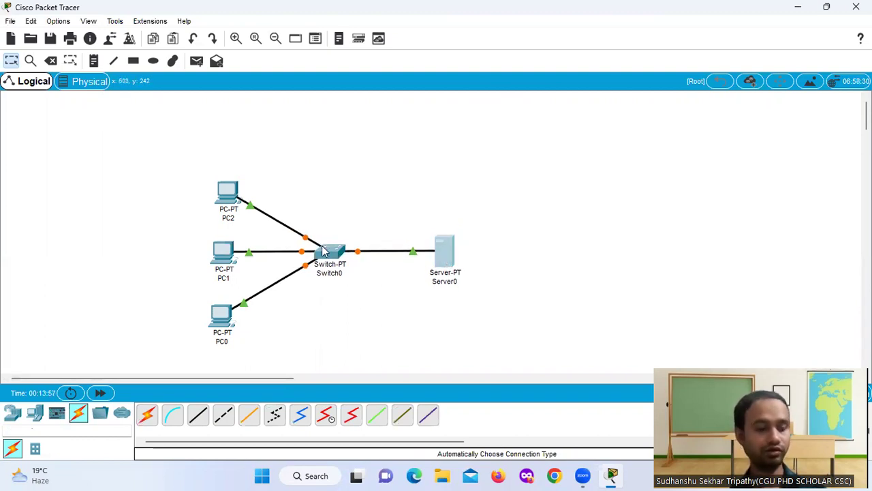
Enter 192.168.10.1 as the DNS Server in Server0's Config Global Settings
left_click(438, 258)
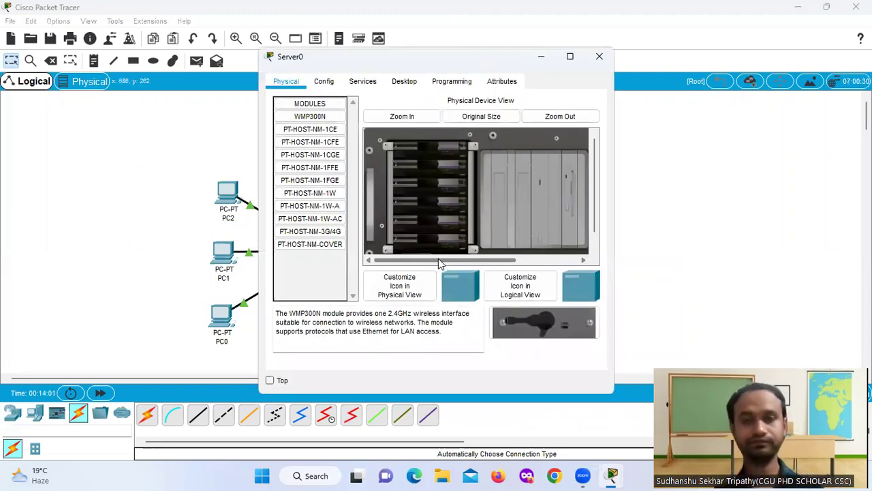
left_click(360, 85)
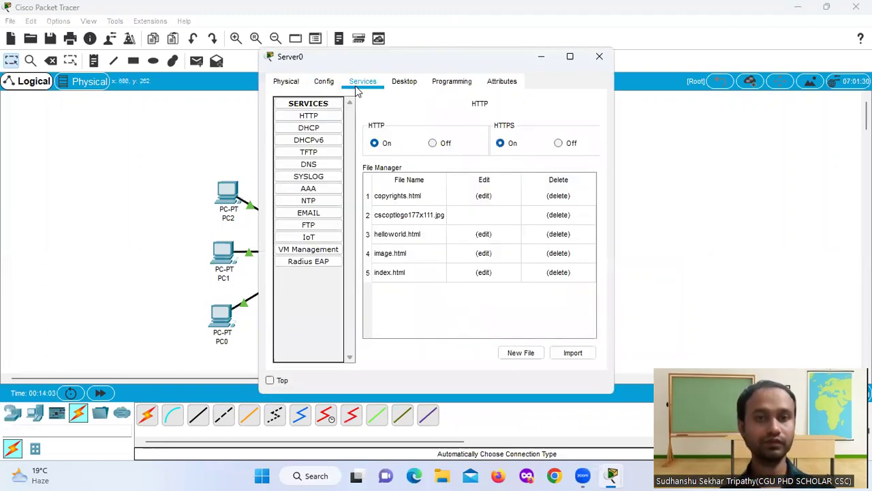
left_click(327, 85)
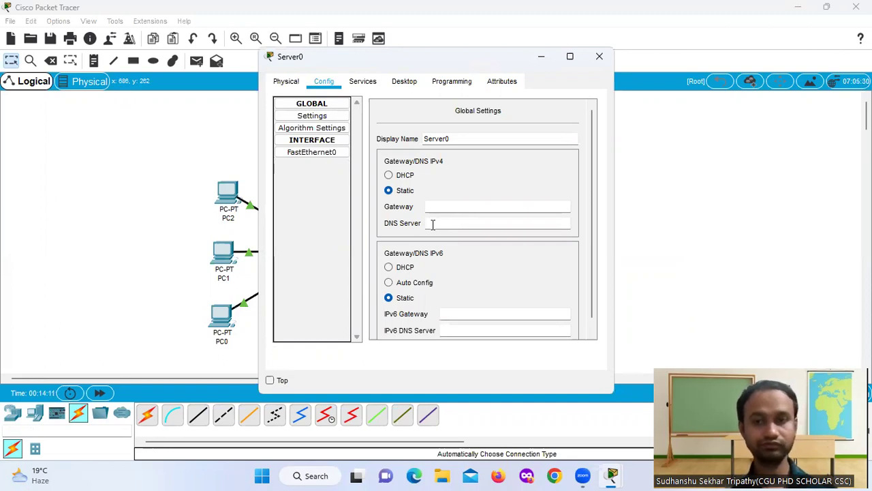
left_click(432, 224)
type("1")
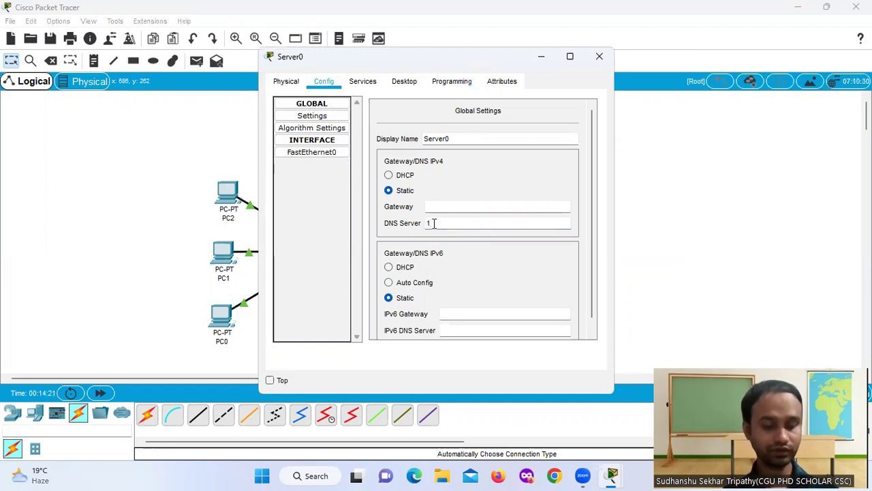
type("92")
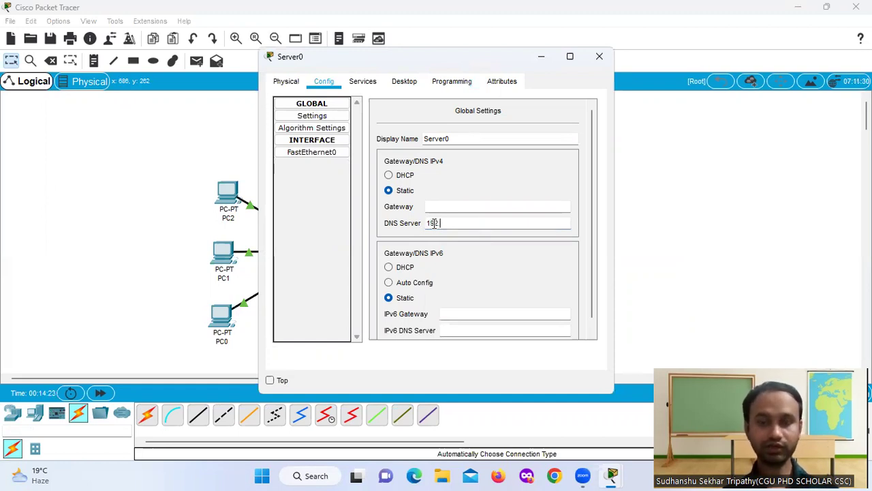
type(".168.")
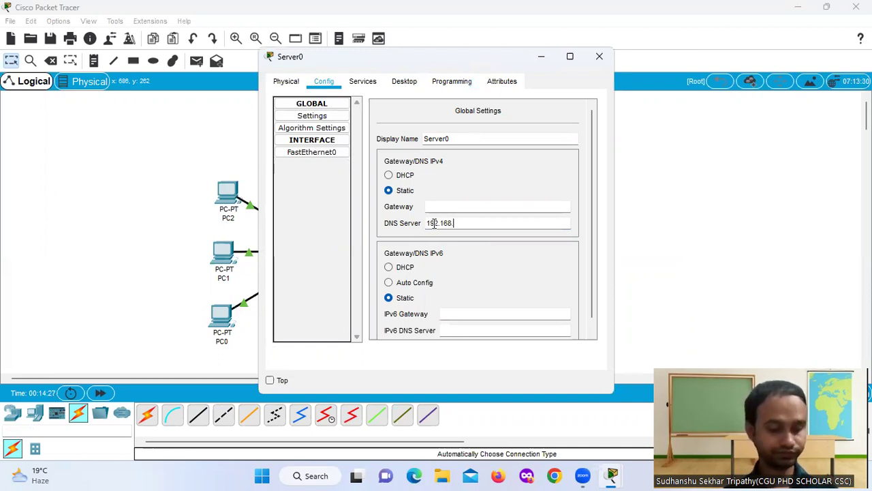
type("10")
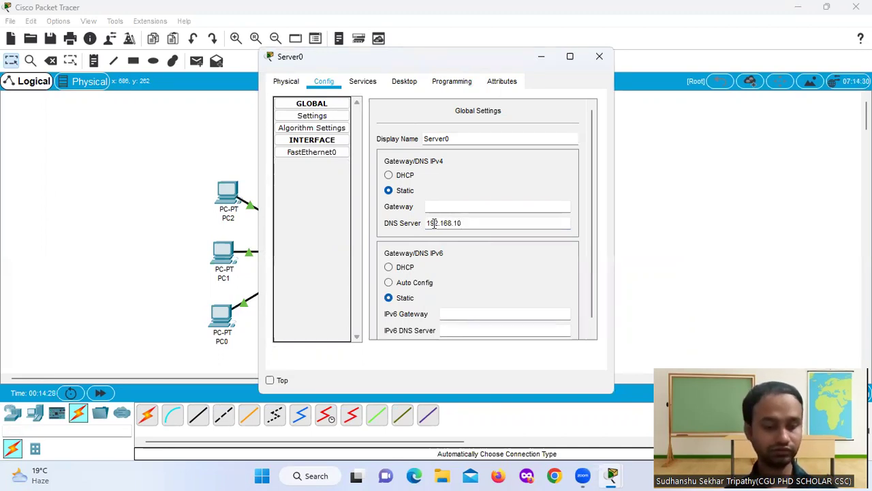
type(".1")
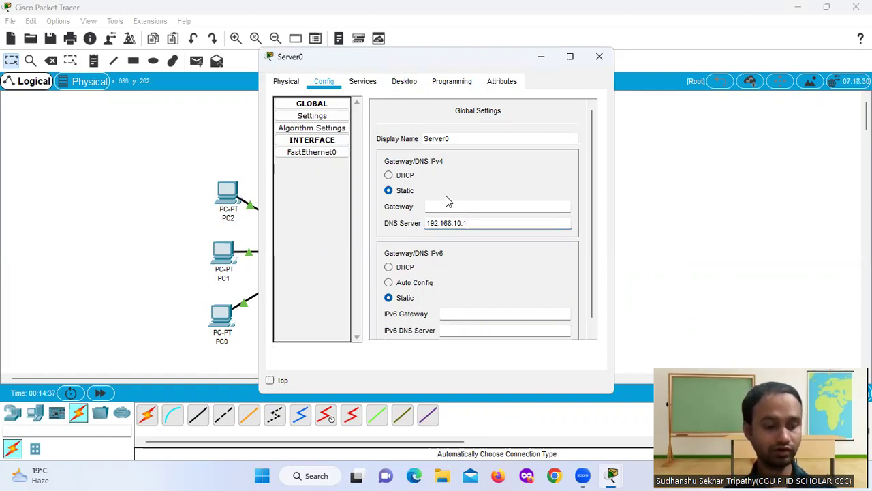
In Server0's Desktop IP Configuration, set IP 192.168.10.1 with mask 255.255.255.0
left_click(401, 83)
left_click(309, 153)
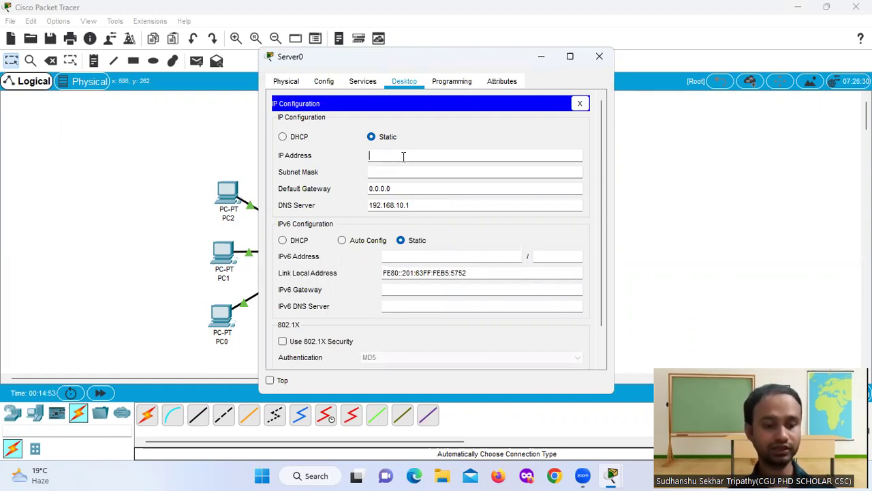
type("192.")
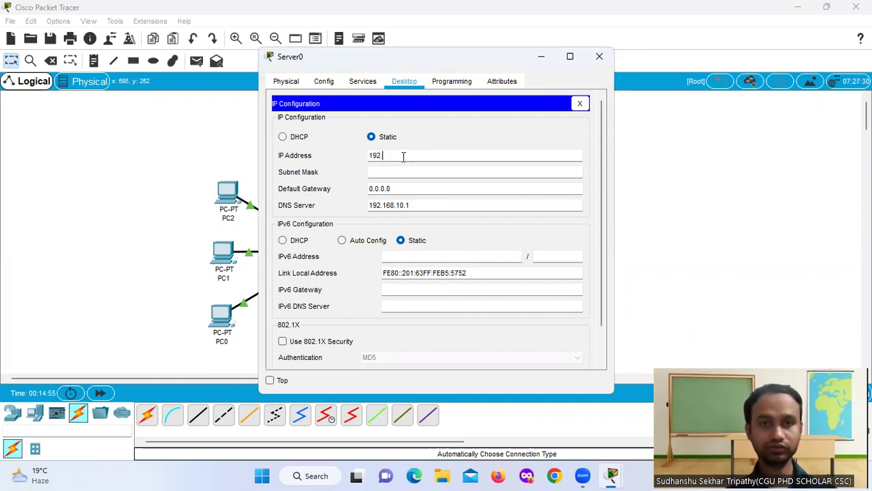
type("168")
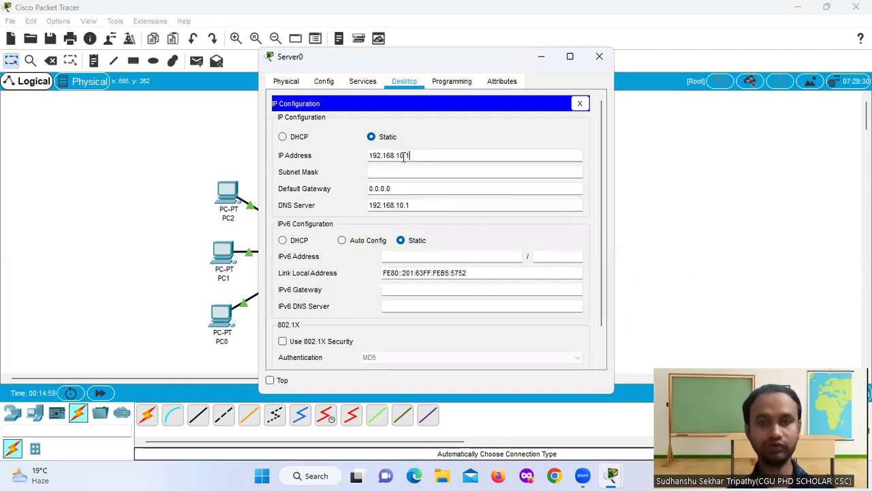
type(".1")
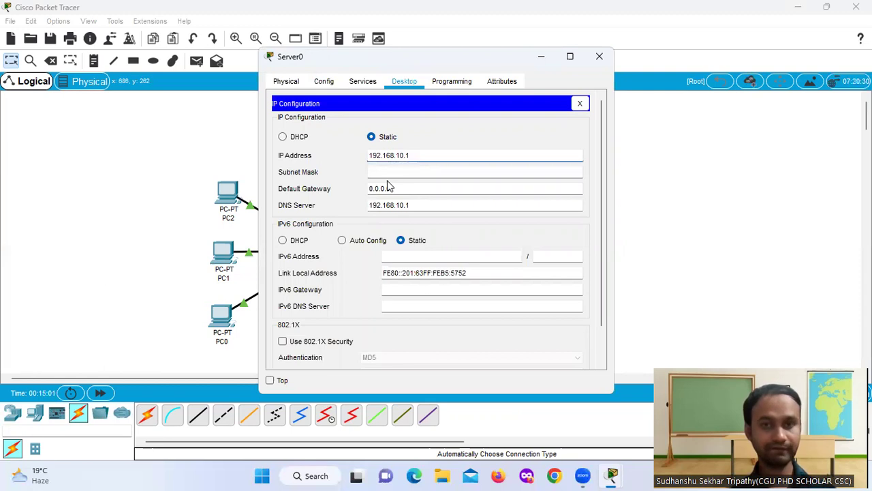
left_click(392, 174)
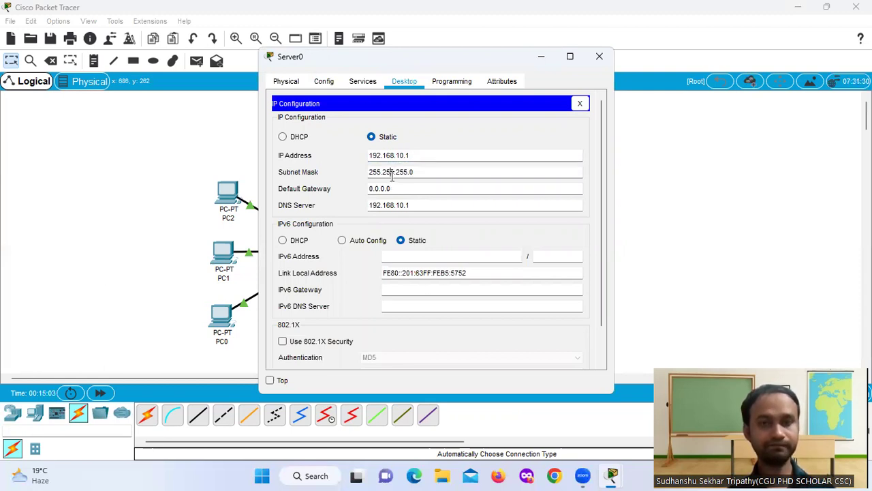
left_click(392, 174)
left_click(399, 189)
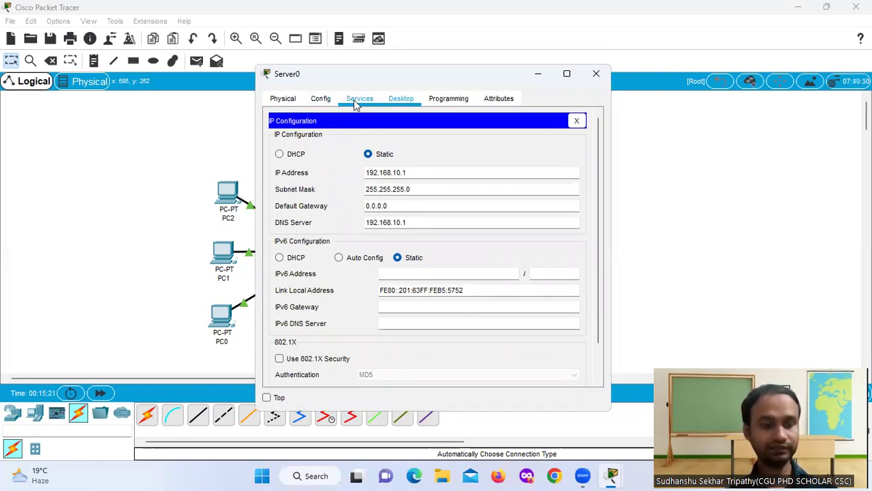
Set DNS Service to On under Server0's Services > DNS
left_click(354, 102)
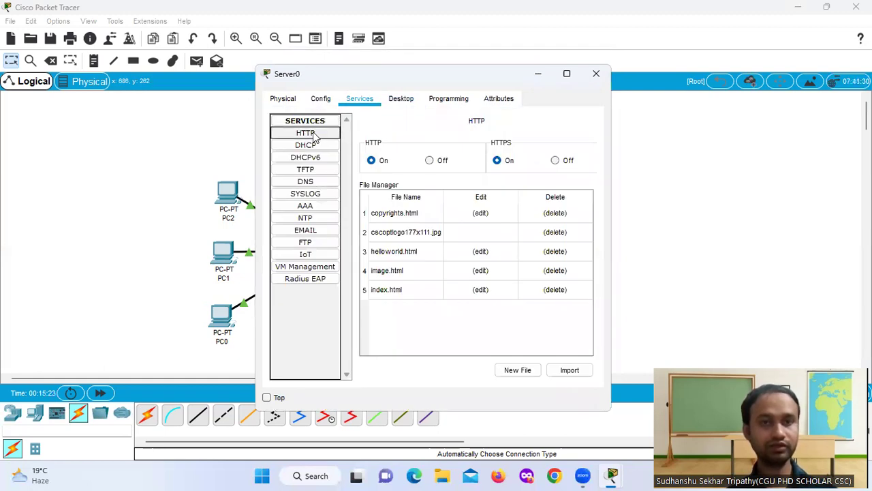
left_click(308, 182)
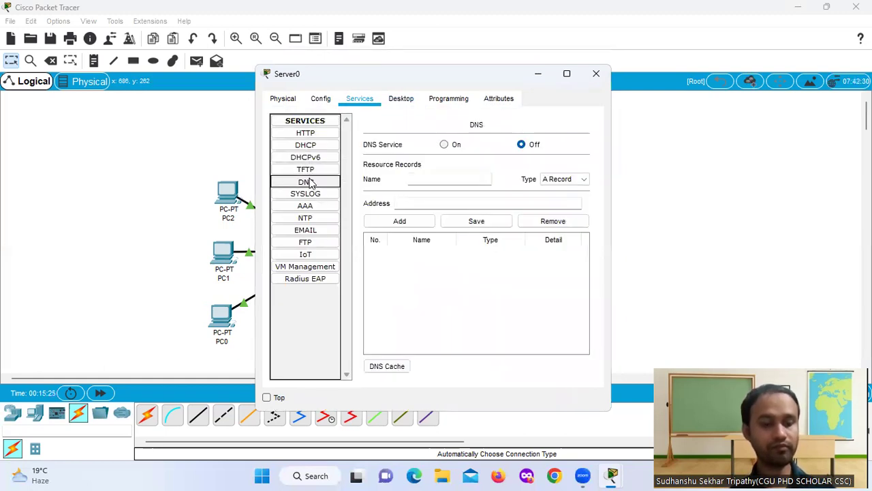
left_click(444, 145)
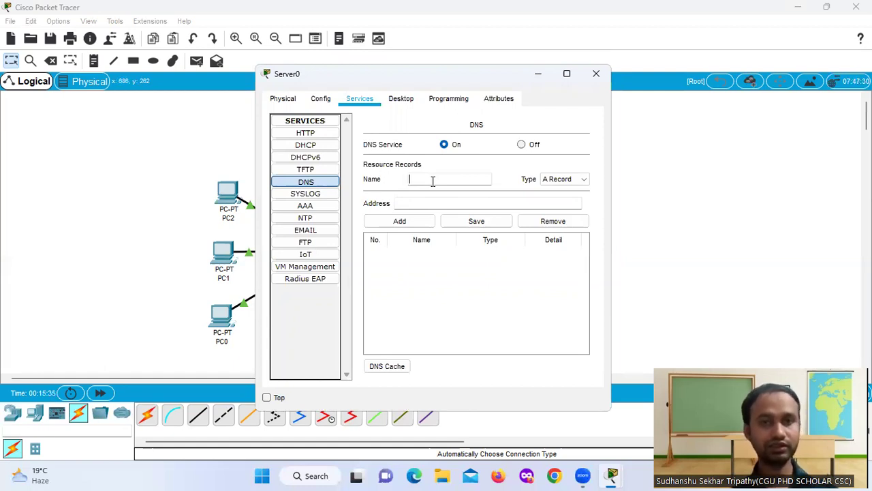
left_click(433, 181)
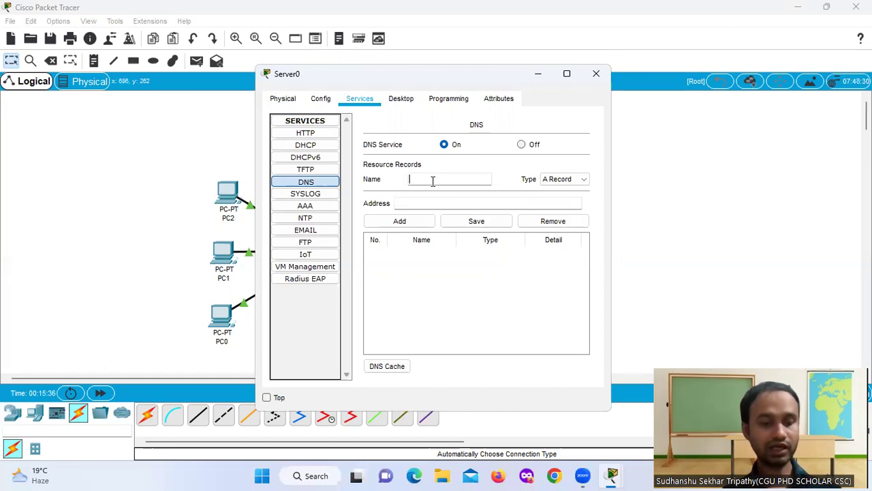
type("c")
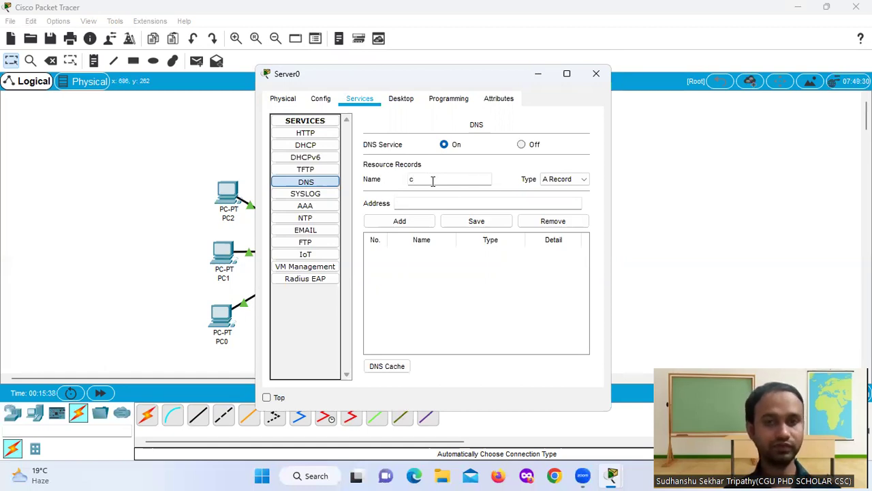
type("ww")
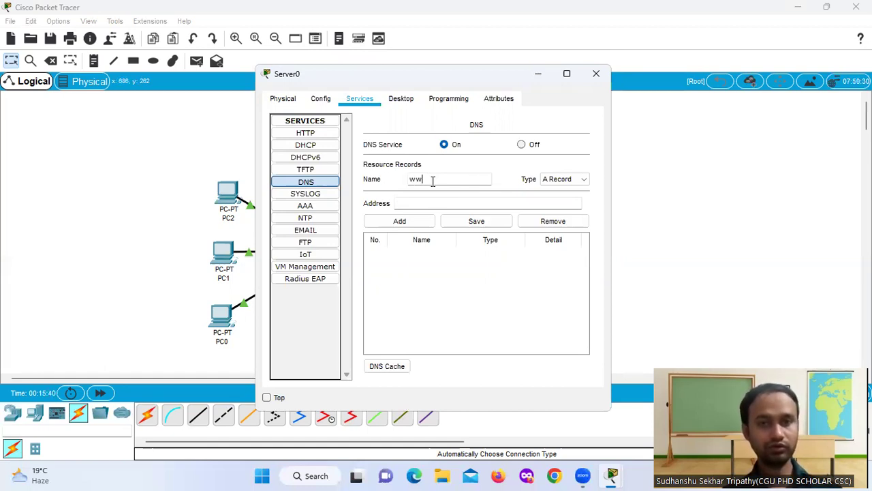
type("w.")
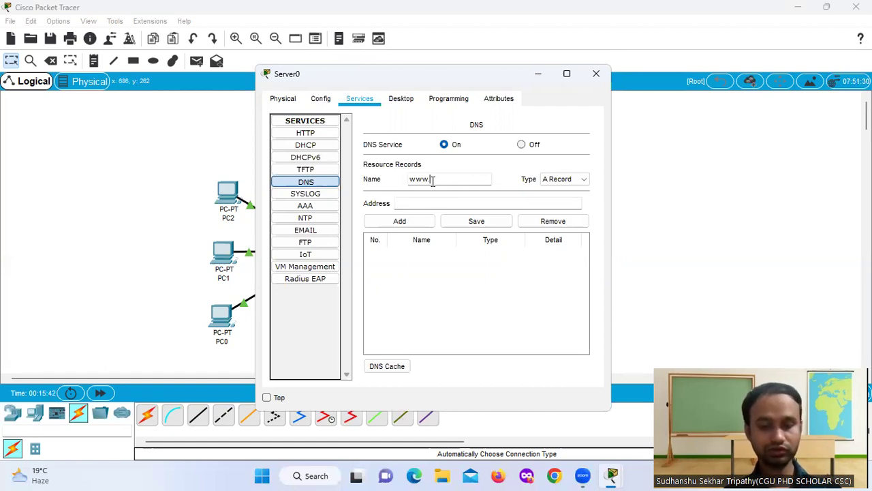
type("google.com")
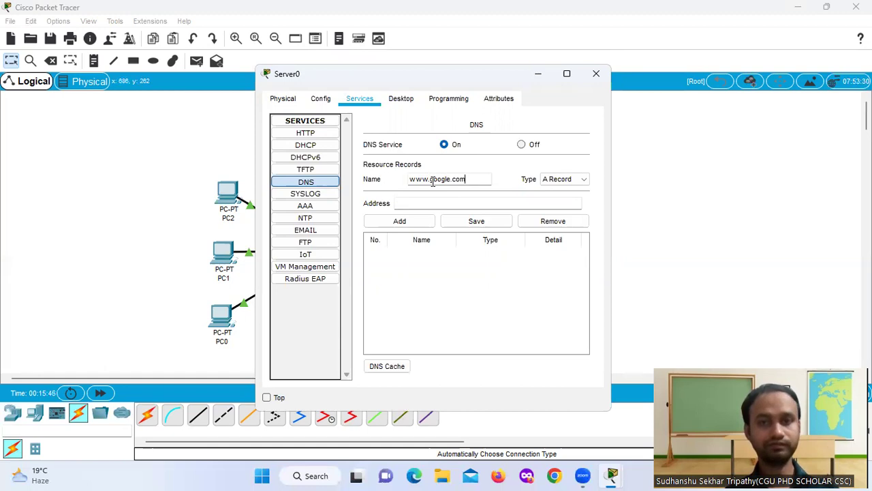
left_click(473, 203)
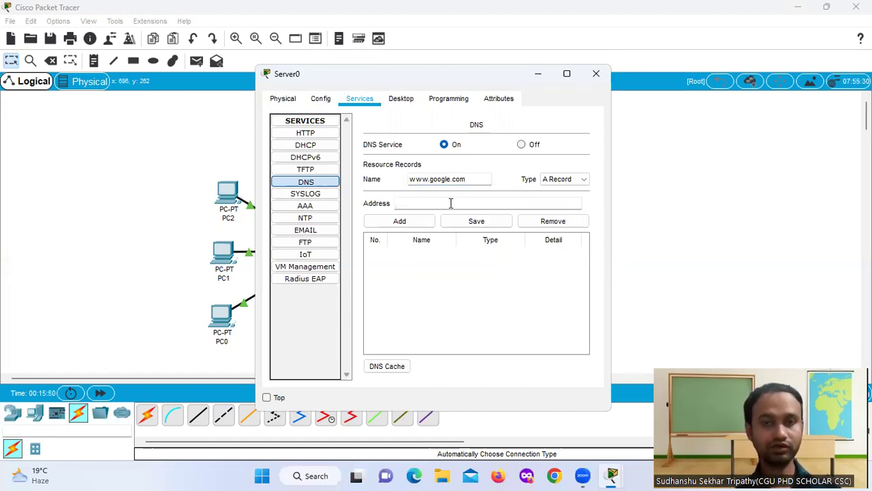
type("19")
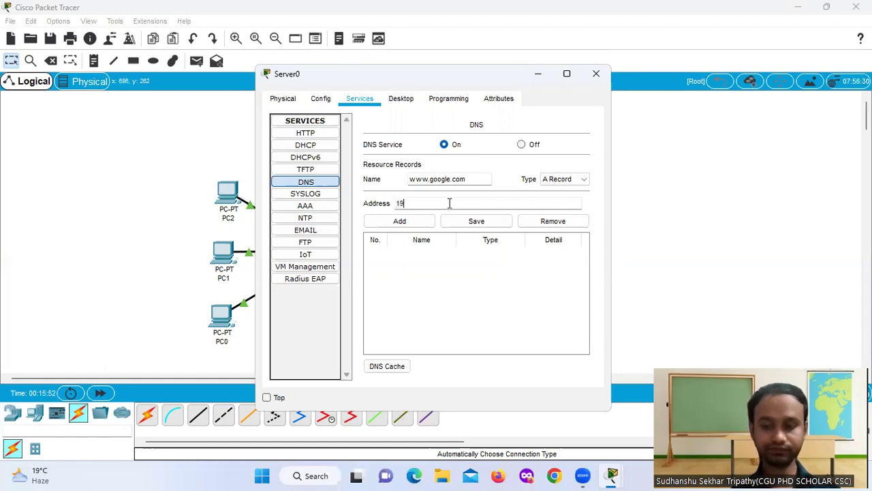
type("23")
key("BackSpace")
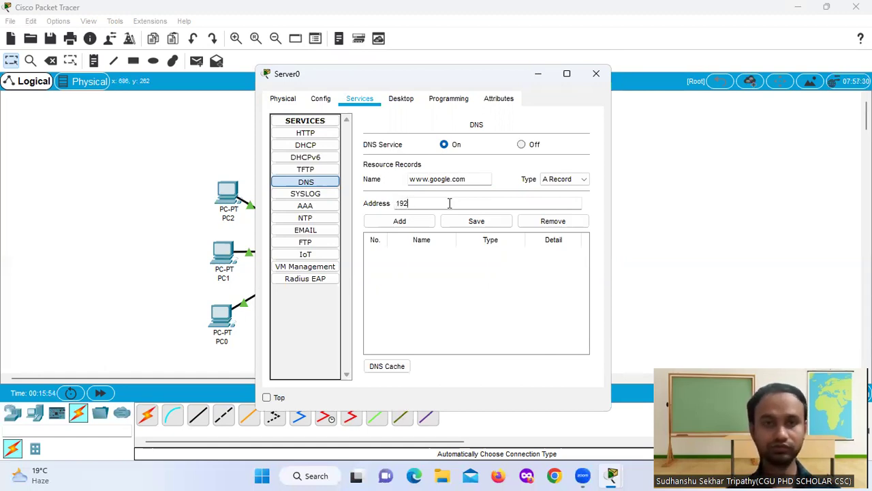
type(".1")
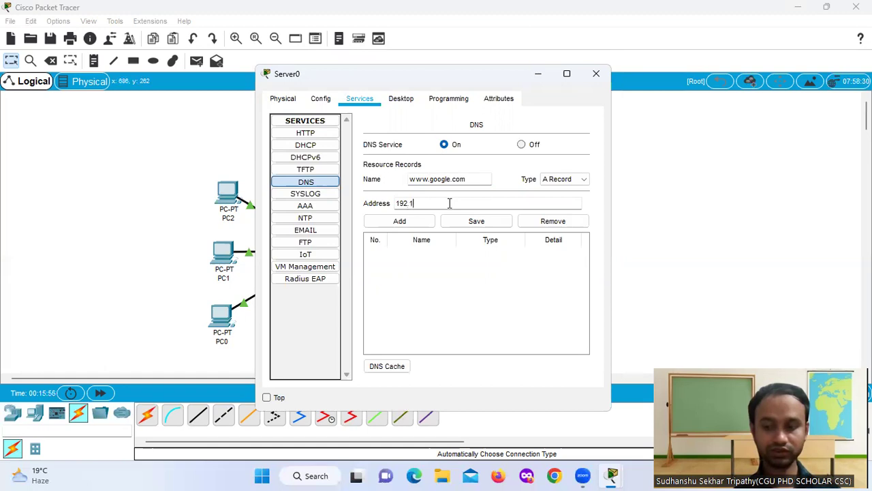
type("68")
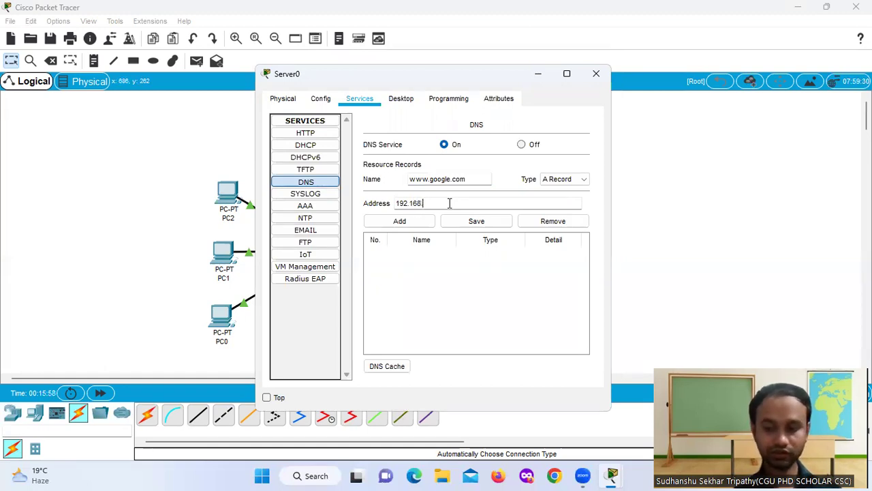
type(".10.")
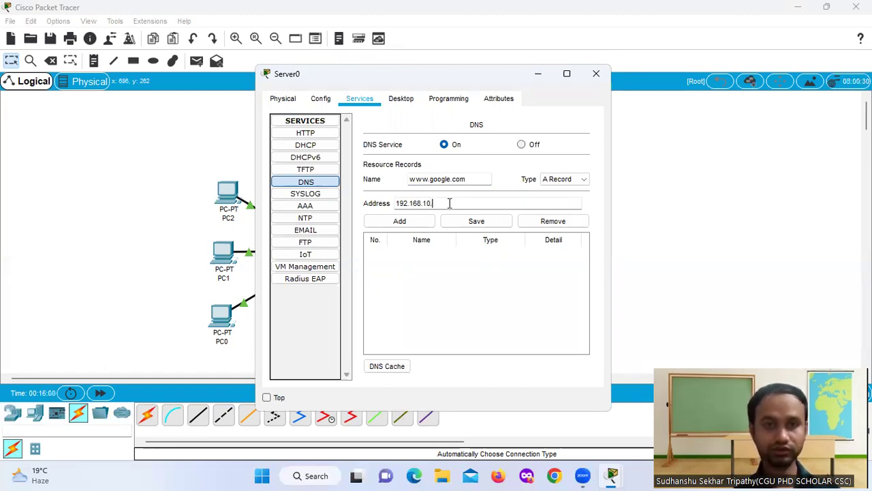
type("0")
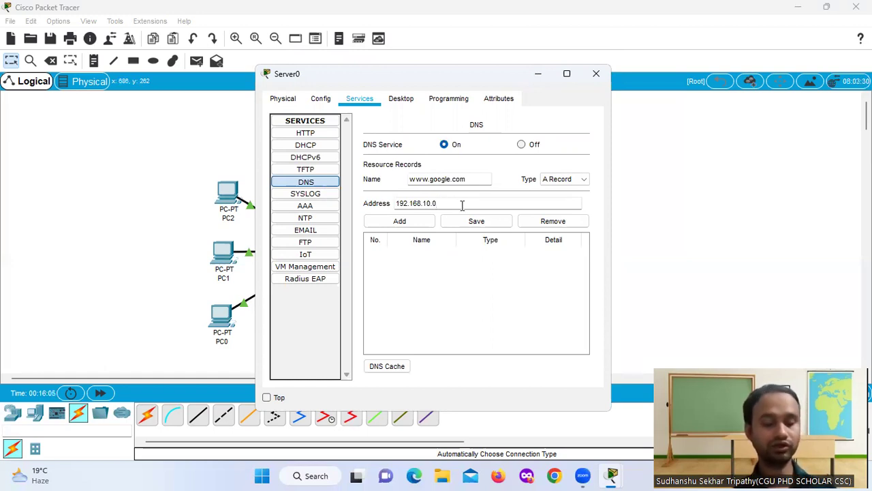
left_click(462, 205)
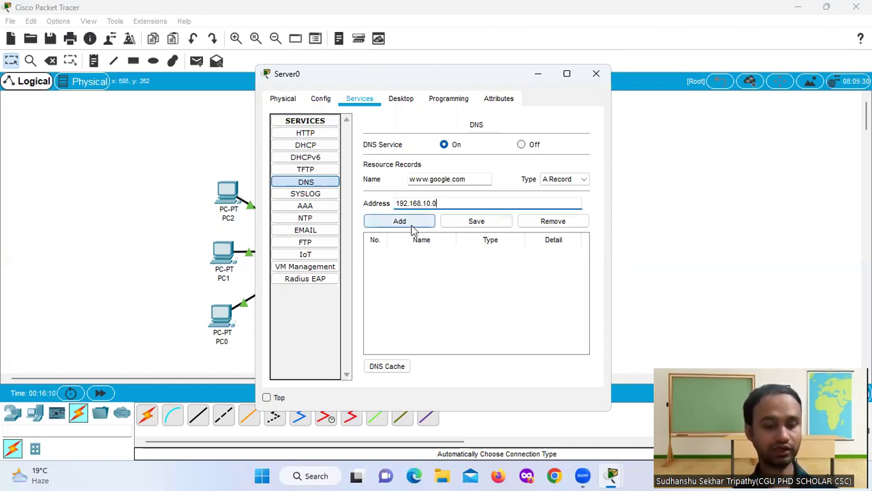
left_click(412, 230)
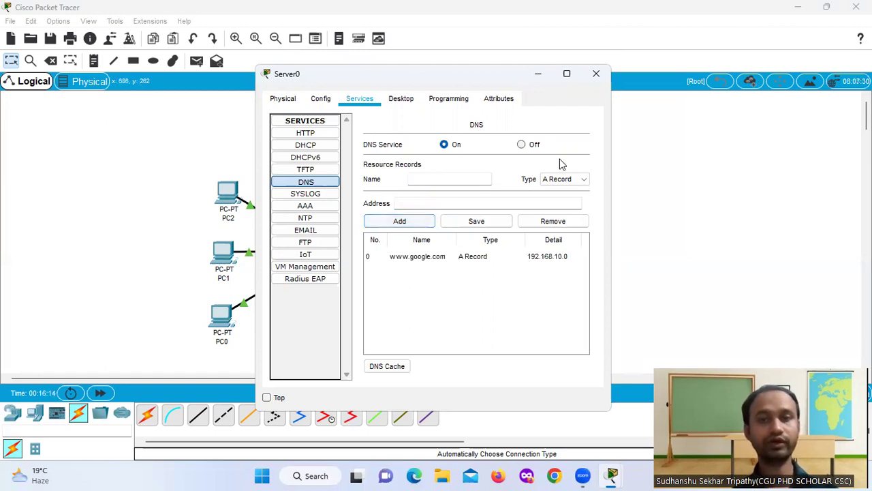
left_click(596, 75)
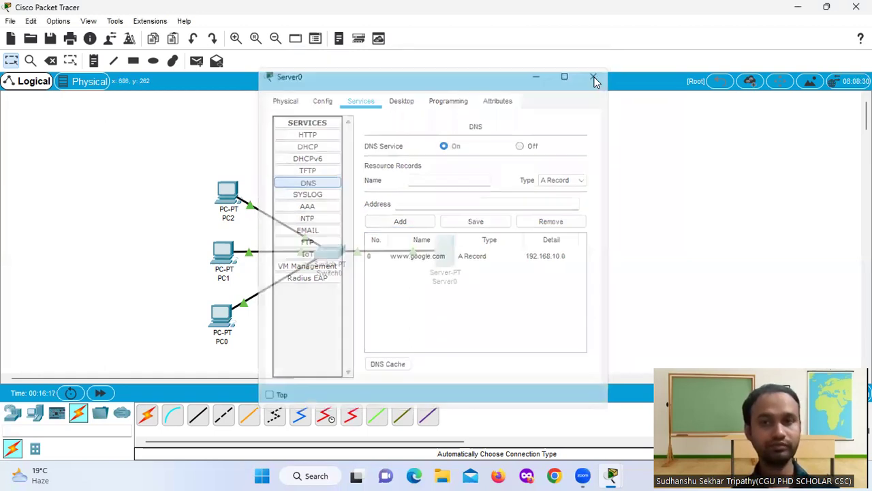
In PC0's IP Configuration, enter 192.168.10.2, mask 255.255.255.0 and DNS 192.168.10.1
left_click(221, 315)
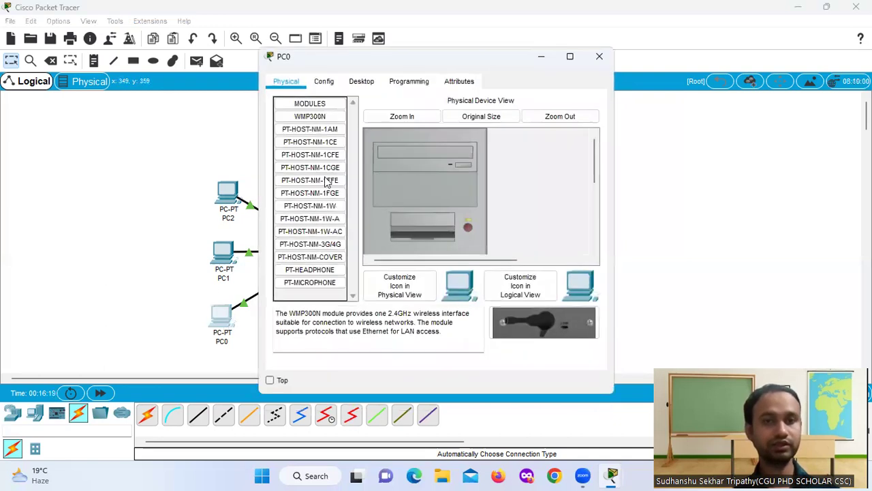
left_click(370, 83)
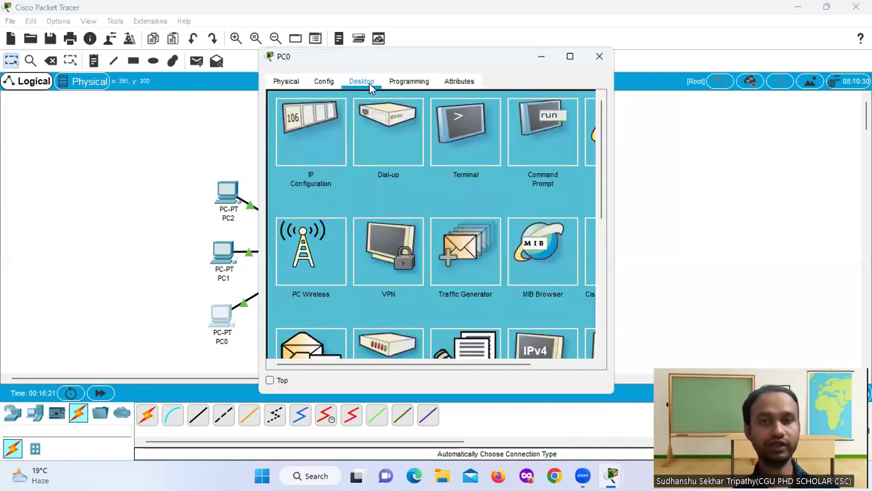
left_click(325, 120)
left_click(406, 172)
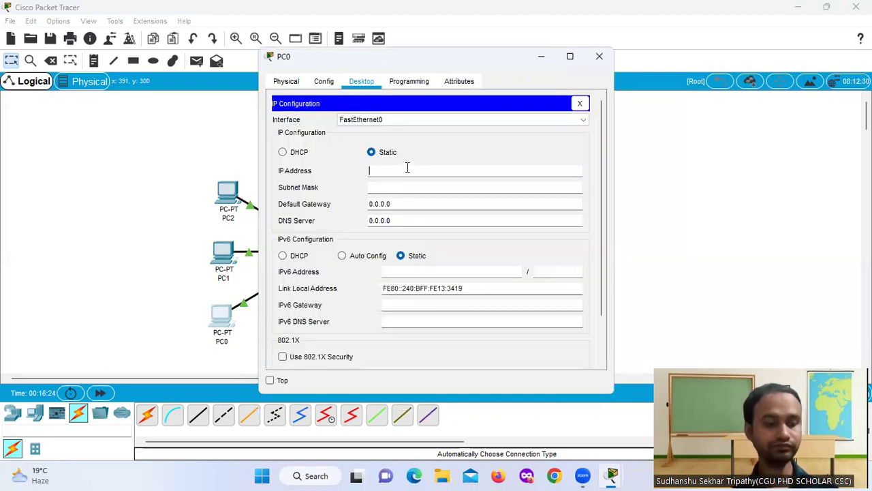
type("192.16")
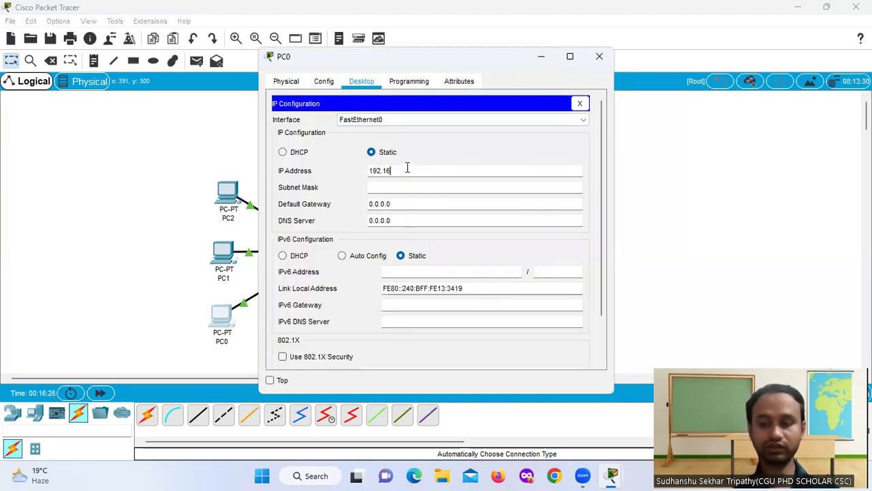
type("8.10.")
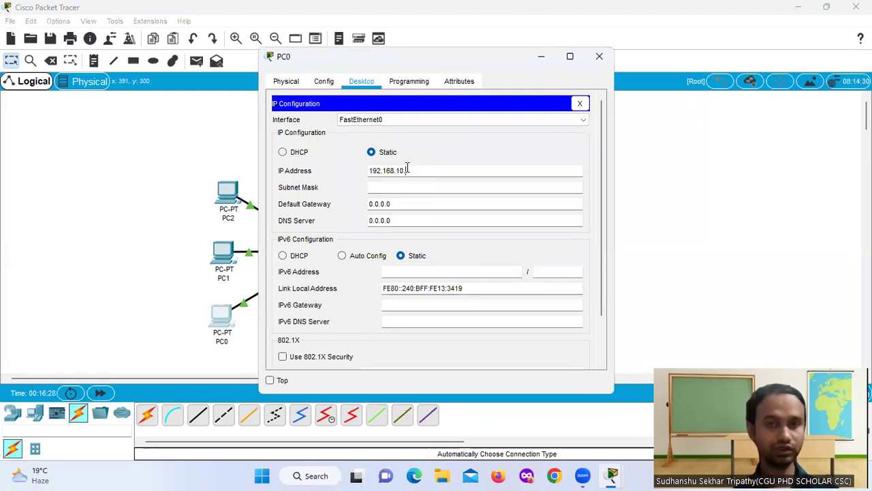
type("2")
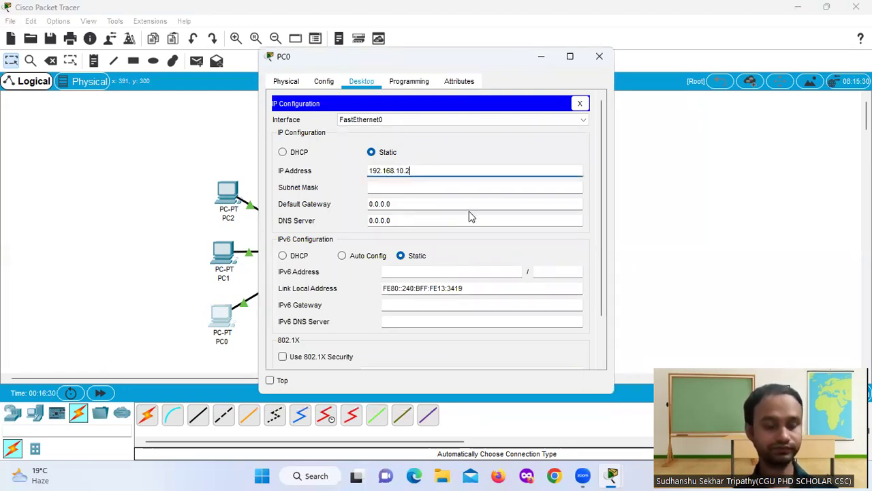
left_click(405, 203)
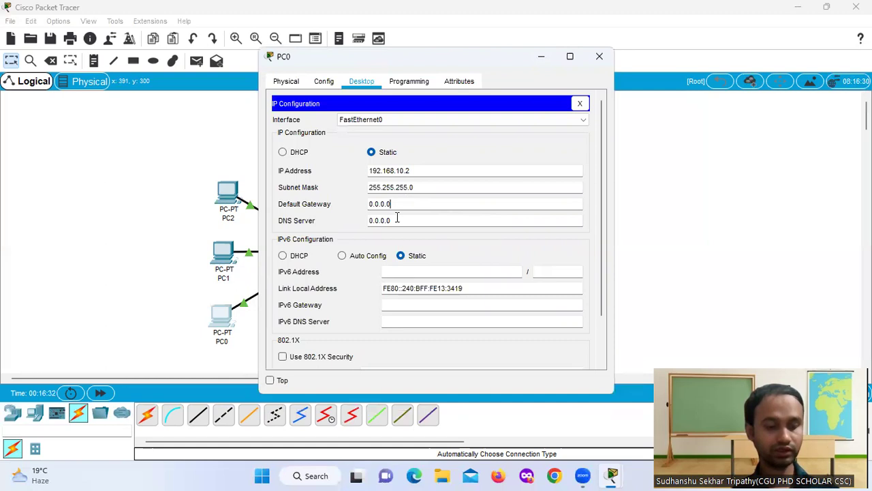
left_click(394, 220)
key("BackSpace")
key("BackSpace")
key("BackSpace")
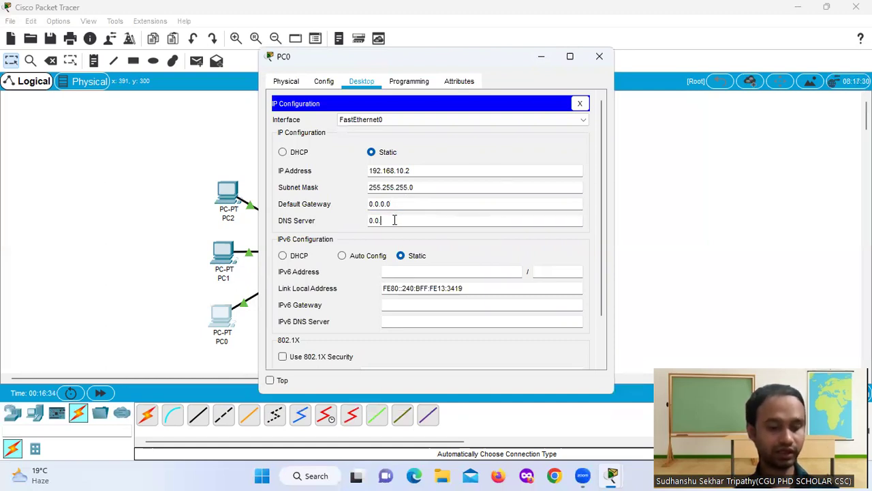
key("BackSpace")
key("BackSpace")
key("BackSpace")
type("192")
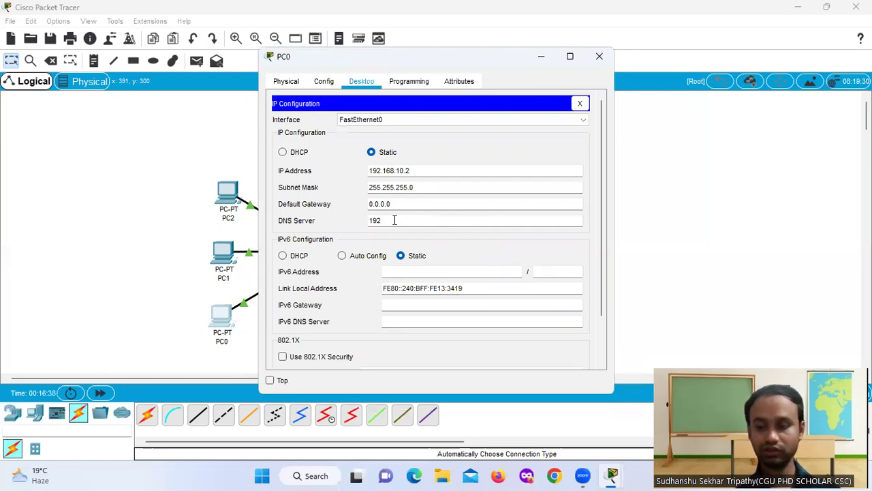
type(".1")
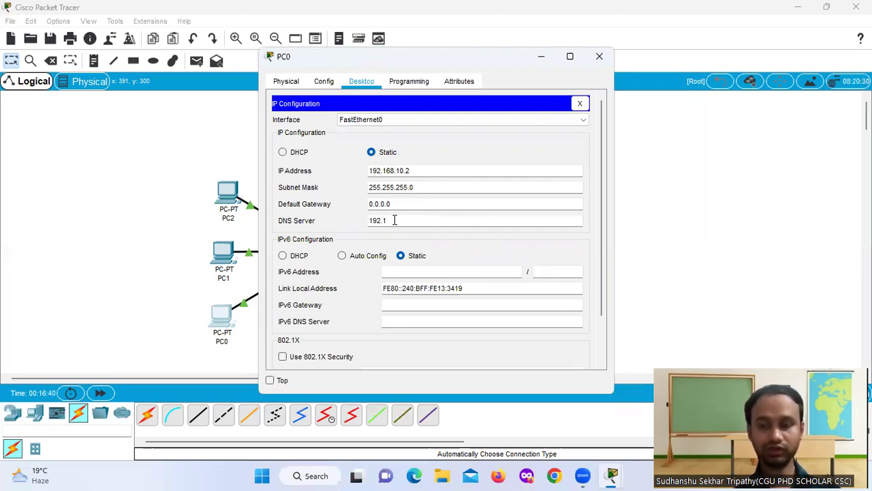
type("68")
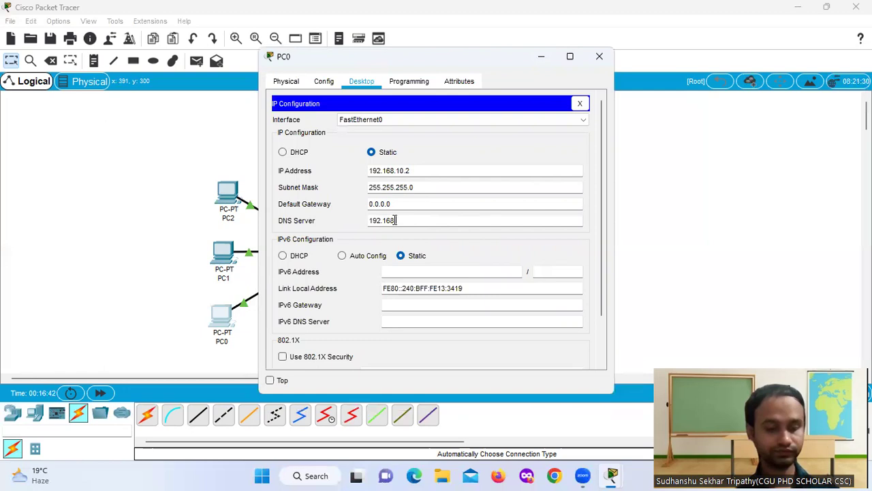
type(".10.1")
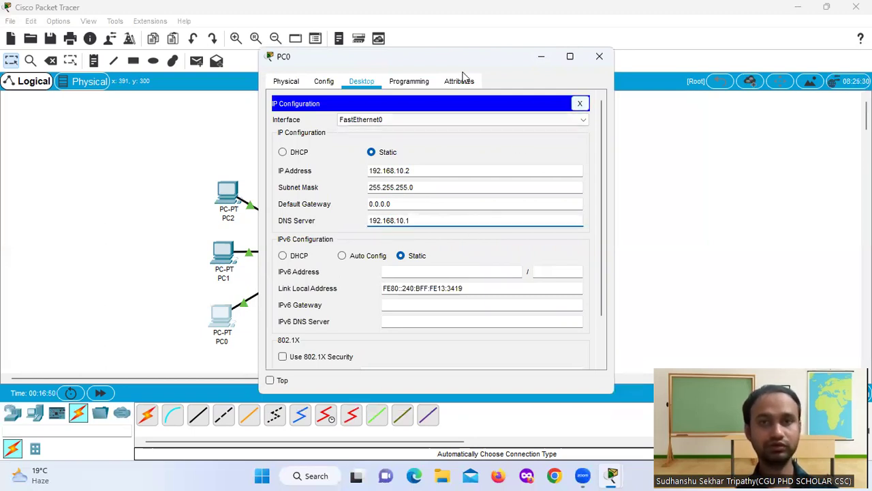
left_click_drag(539, 55, 535, 87)
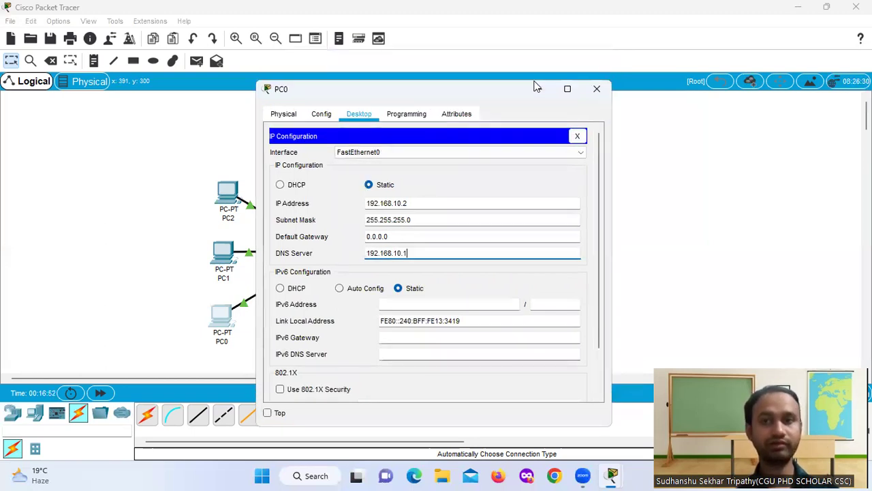
Set PC1's IP to 192.168.10.3 with mask 255.255.255.0
left_click(597, 91)
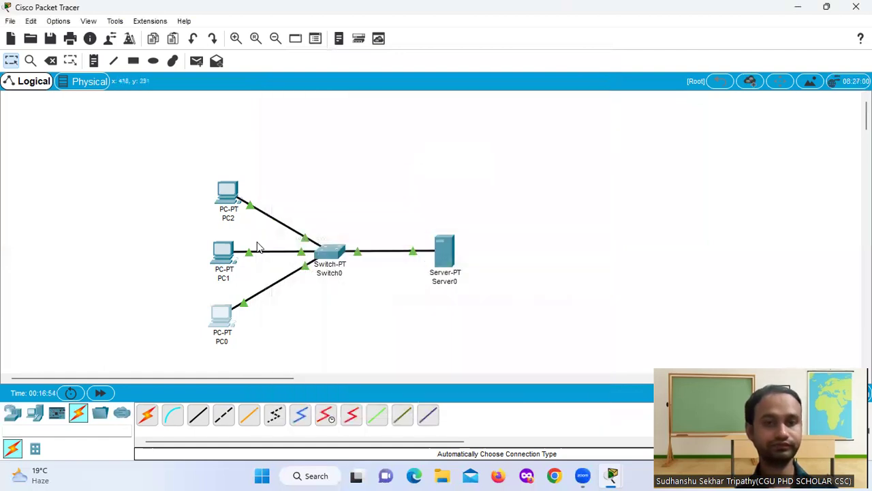
left_click(223, 254)
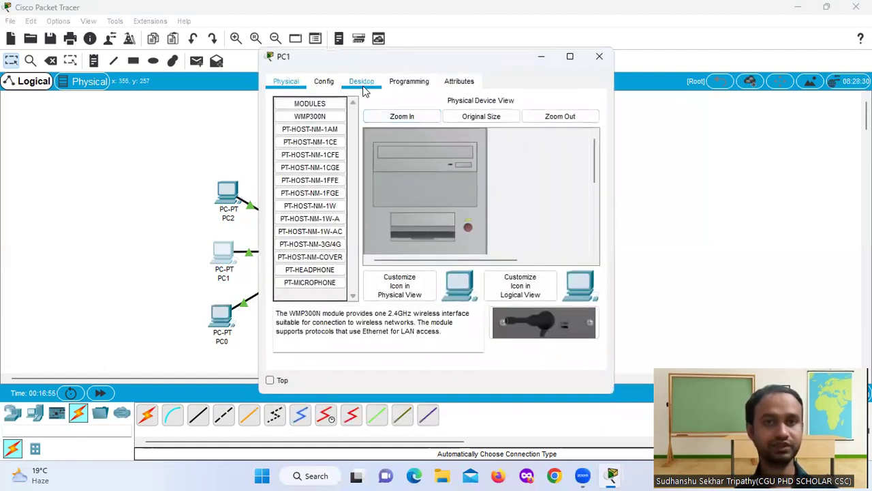
left_click(364, 83)
left_click(318, 140)
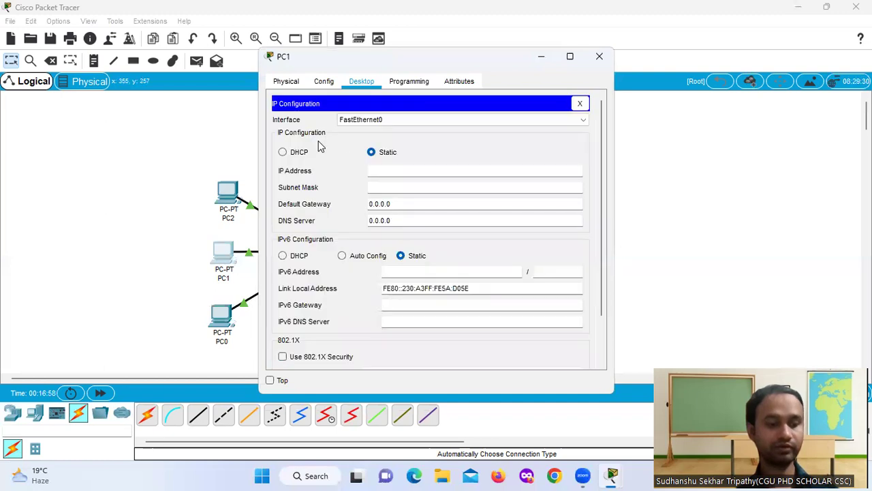
left_click(395, 171)
type("1")
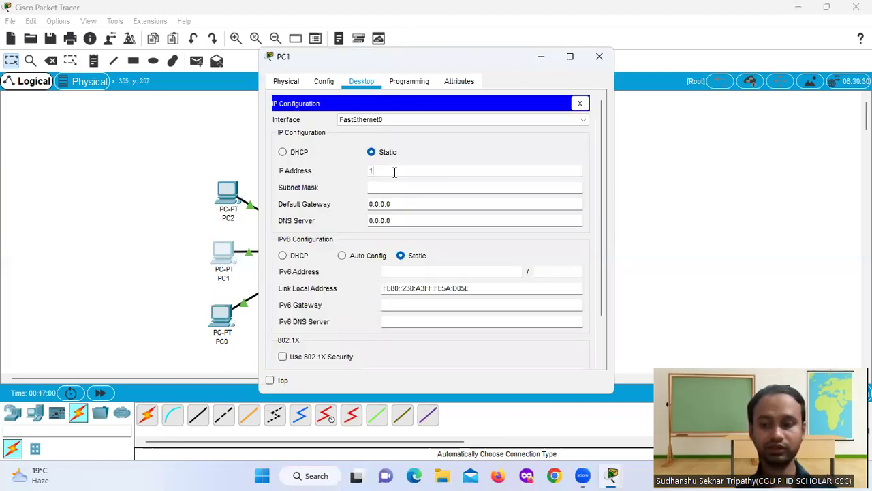
type("92.16")
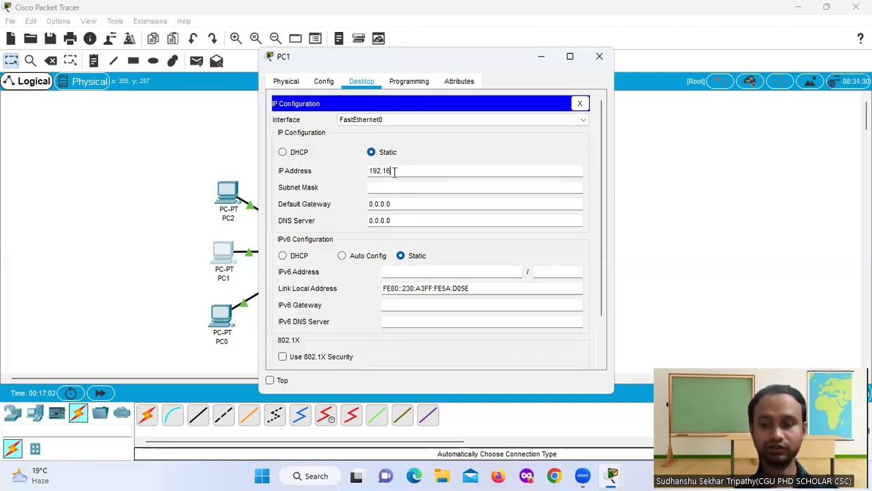
type("8.10.3")
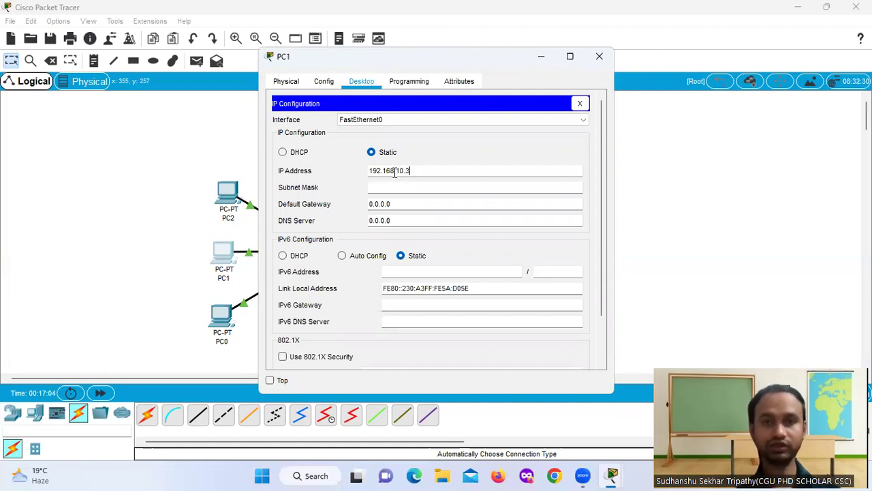
left_click(402, 220)
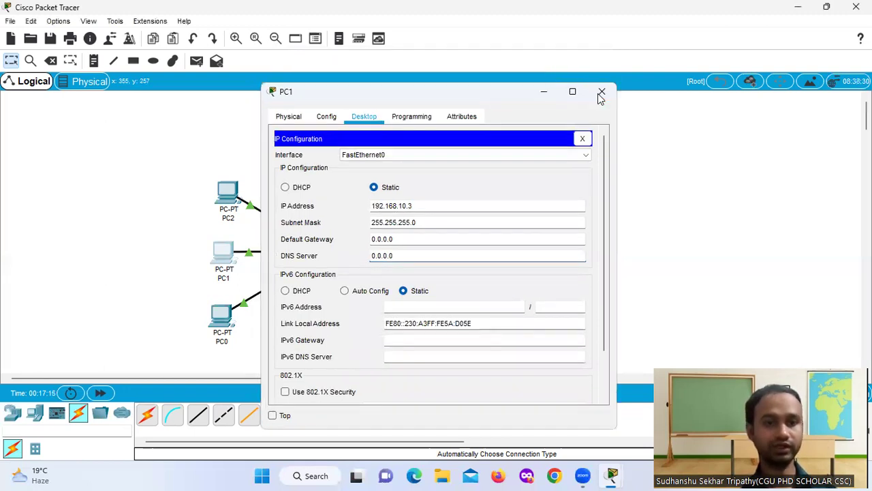
left_click(600, 90)
Reopen PC0's IP settings to verify them, then close it
double_click(221, 315)
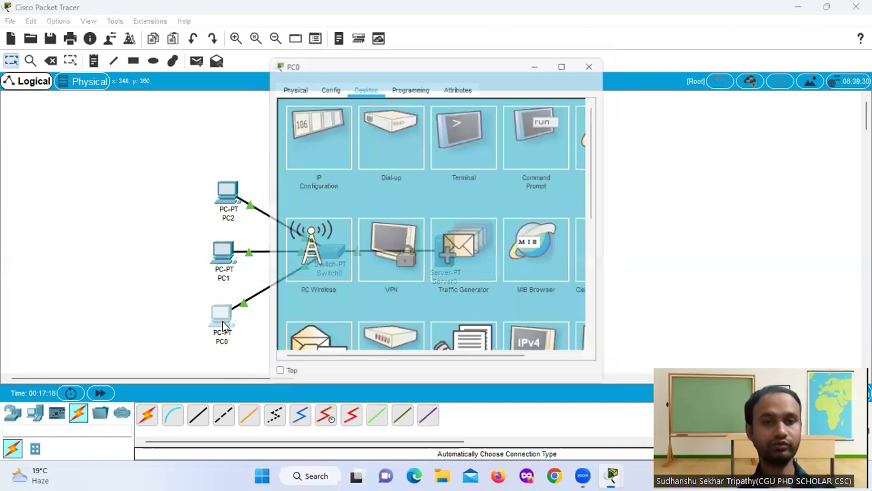
left_click(337, 153)
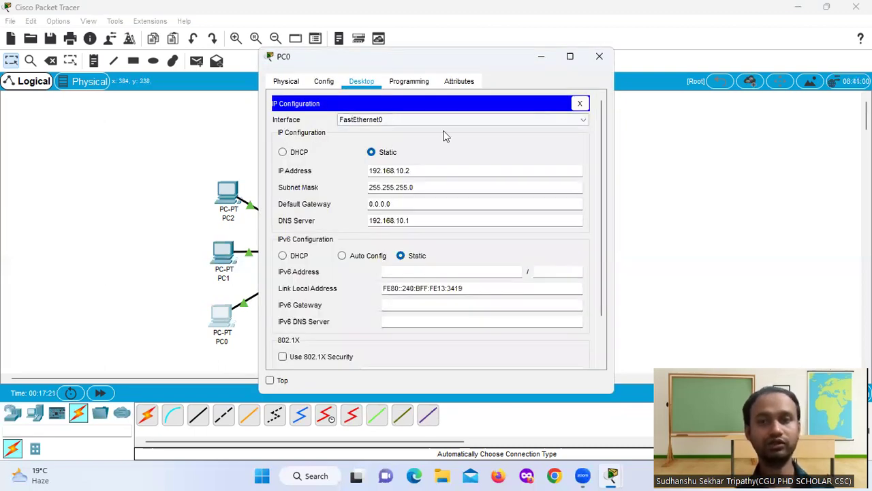
left_click(584, 134)
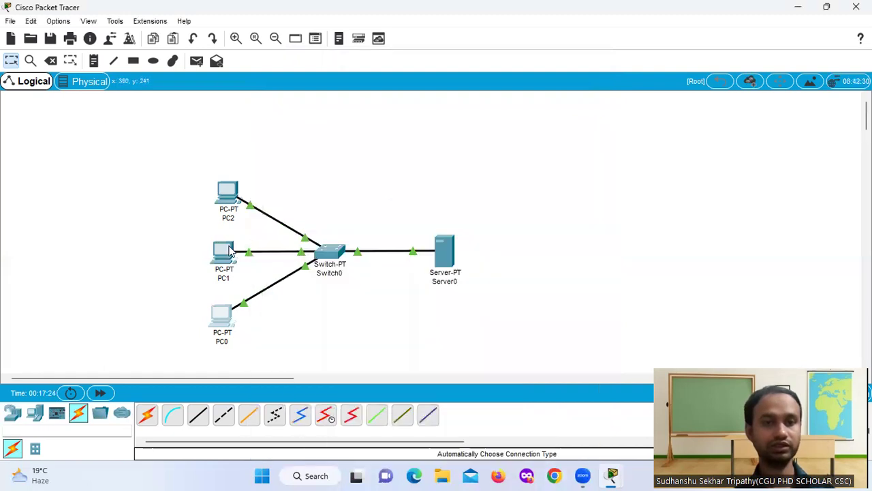
Replace PC1's default DNS Server value with 192.168.10.1
double_click(223, 252)
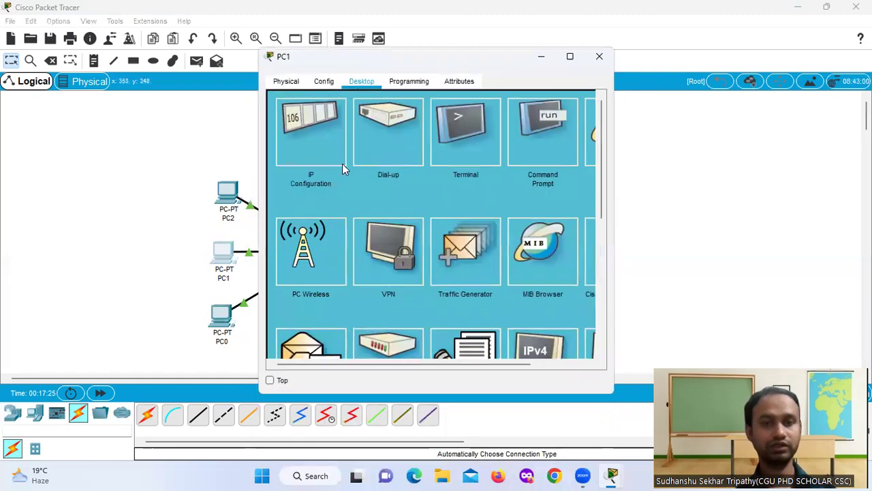
left_click(289, 144)
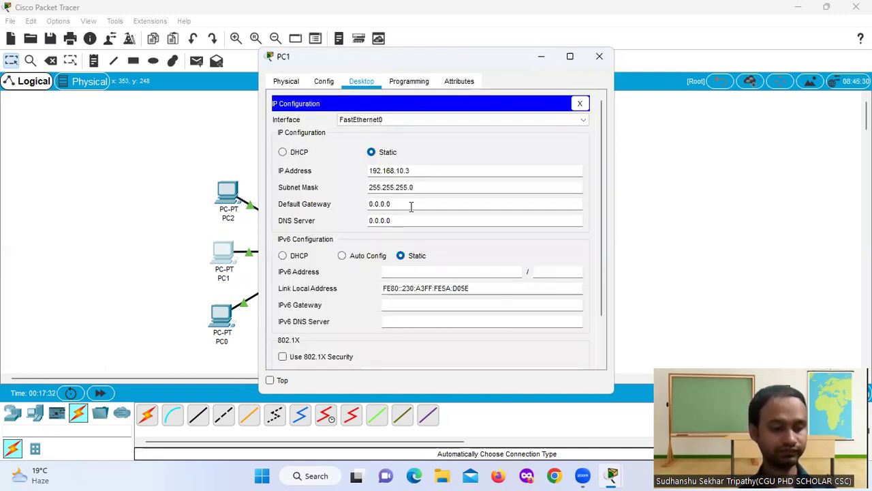
left_click_drag(419, 219, 336, 219)
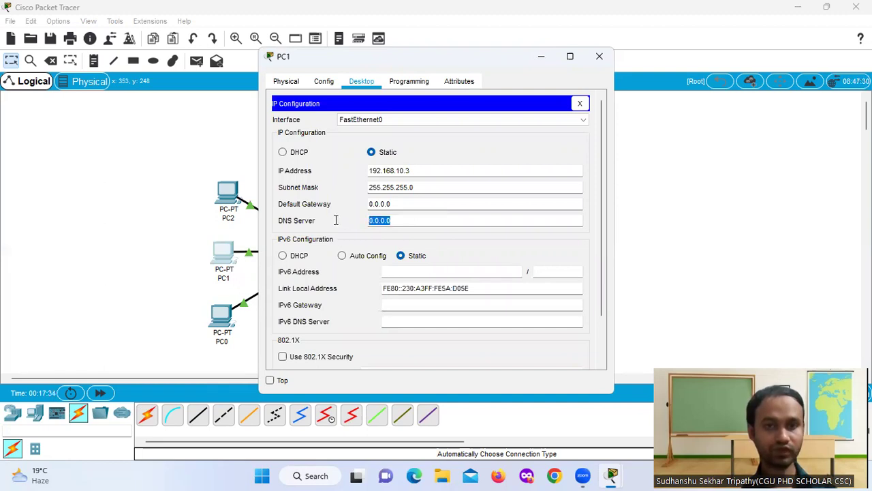
key("BackSpace")
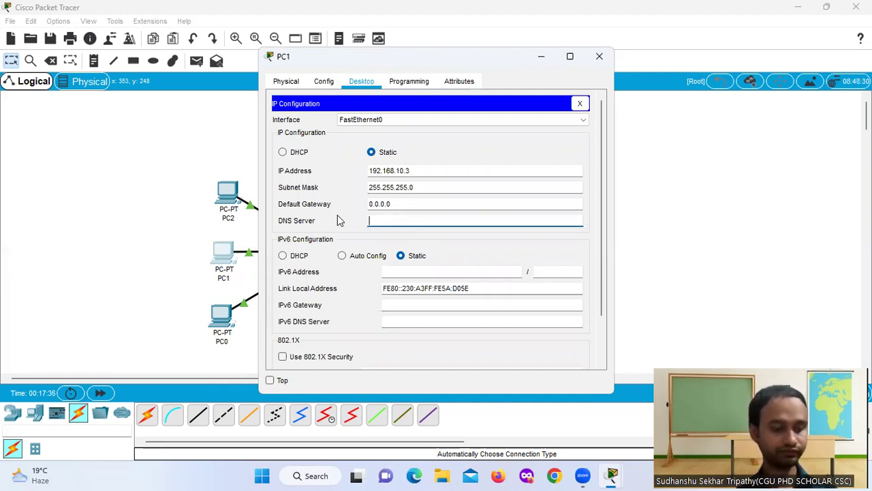
type("1")
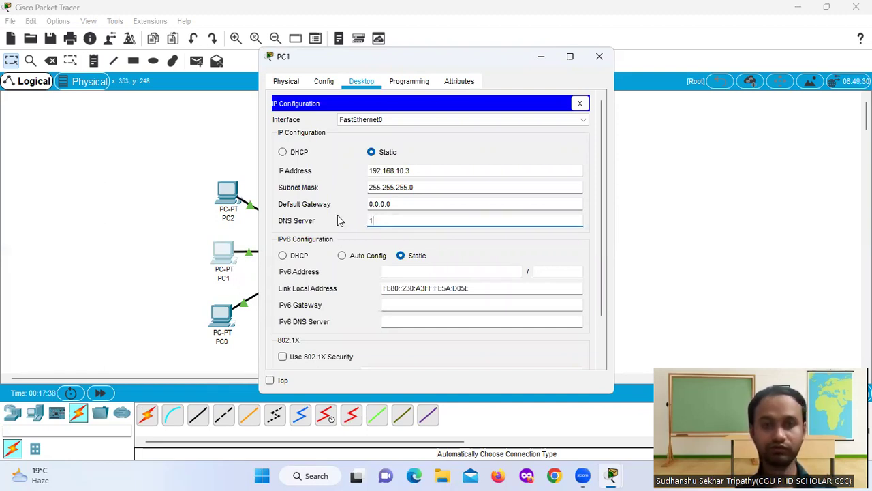
type("92.1")
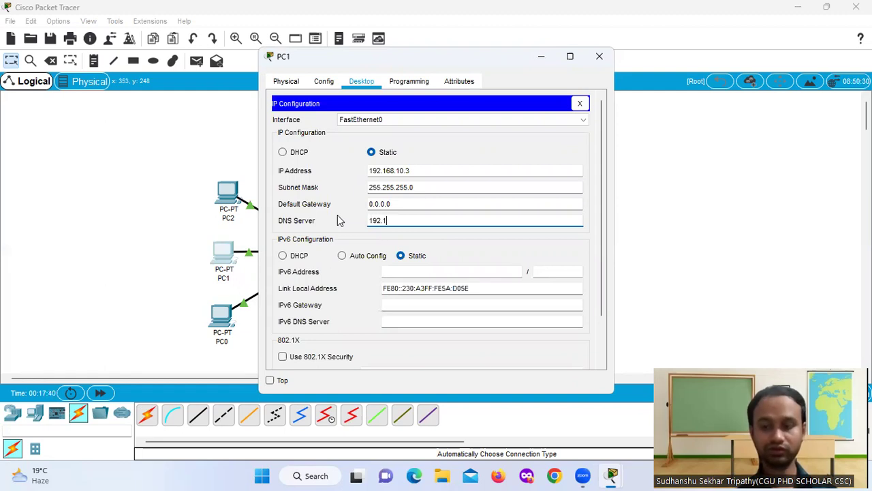
type("68.10")
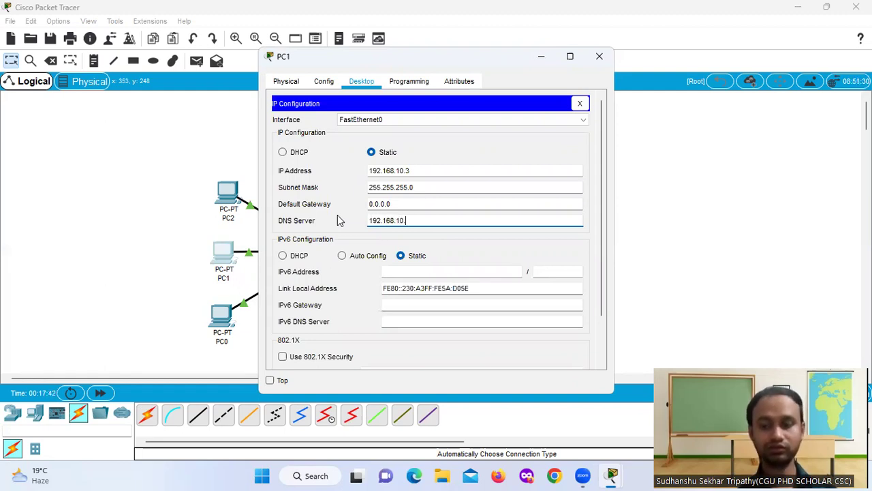
type(".1")
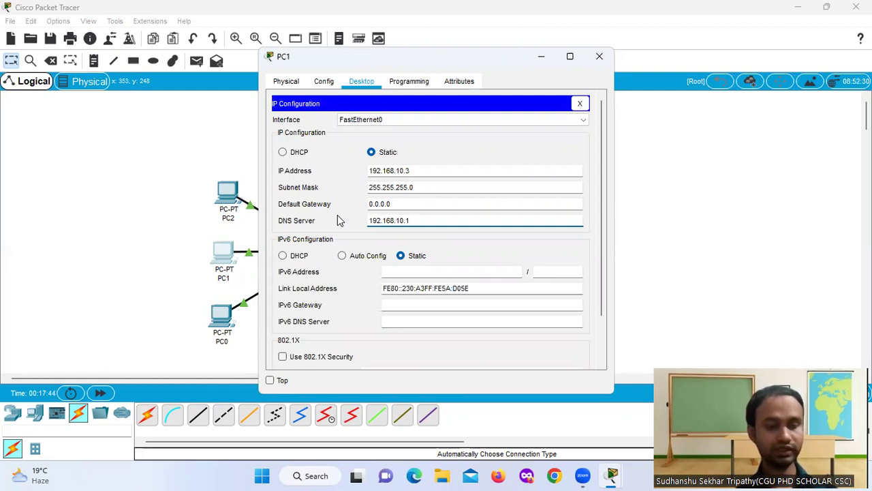
key("Tab")
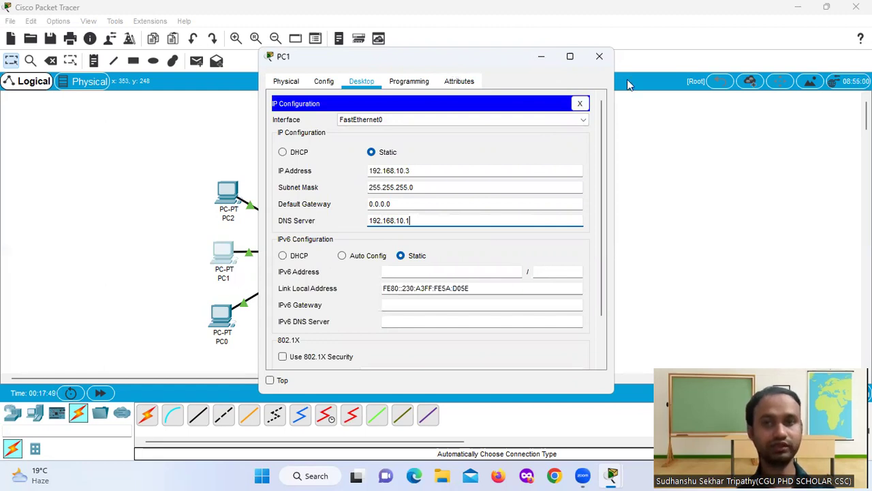
Set PC2's IP to 192.168.10.4 with mask 255.255.255.0
left_click(592, 107)
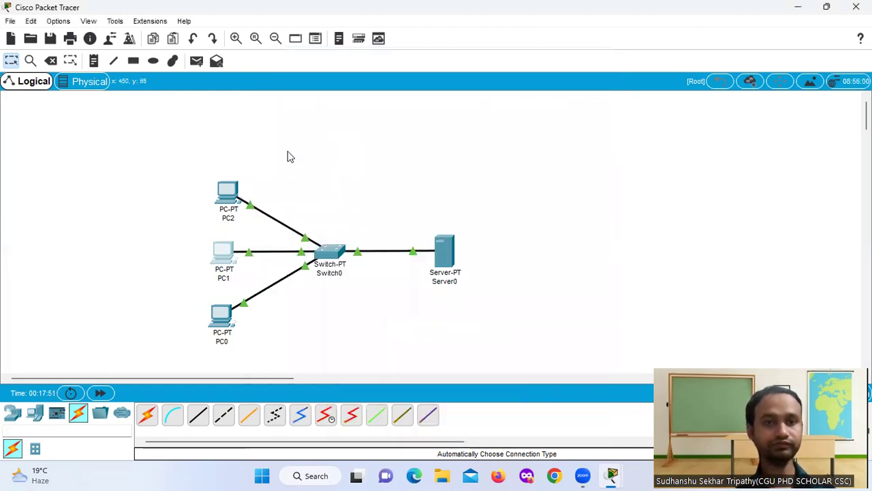
left_click(229, 193)
left_click(354, 83)
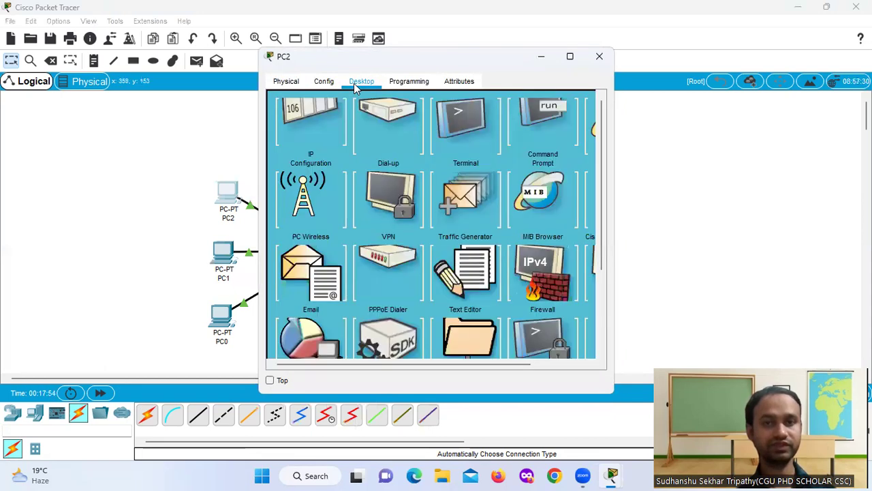
left_click(317, 137)
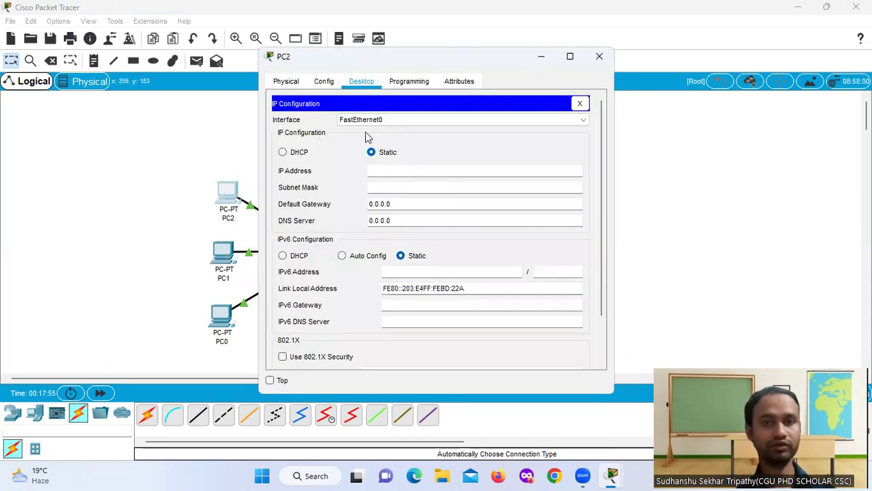
left_click(386, 169)
type("19")
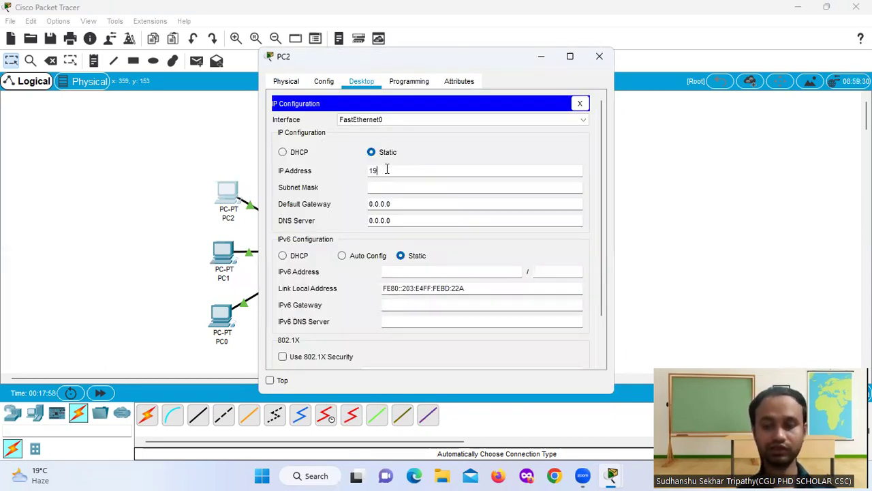
type("2.168.10.")
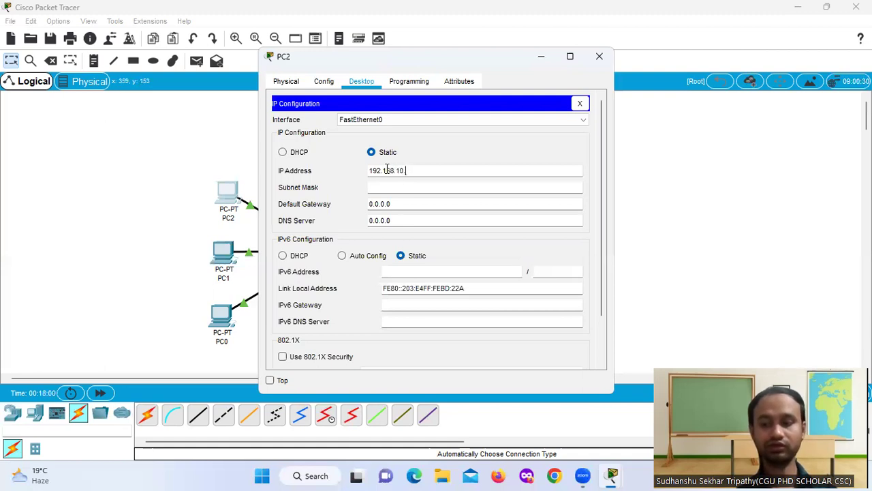
type("4")
left_click(389, 187)
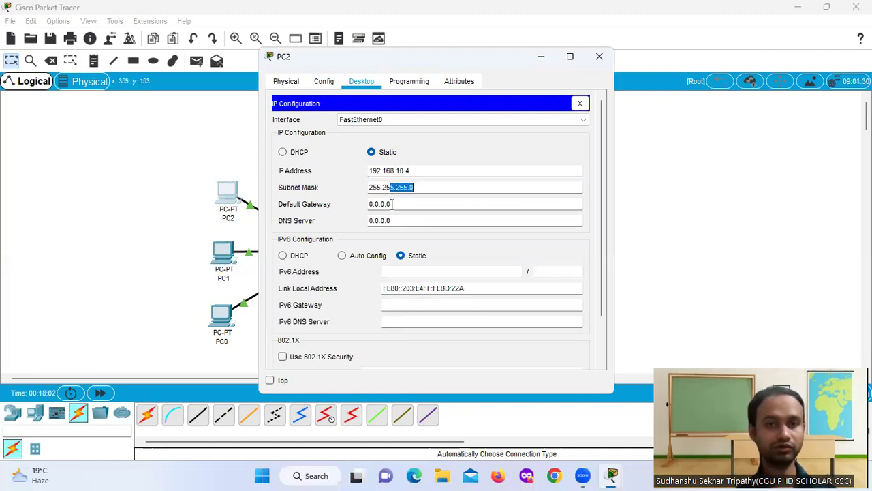
Set PC2's DNS Server to 192.168.10.1
left_click(394, 220)
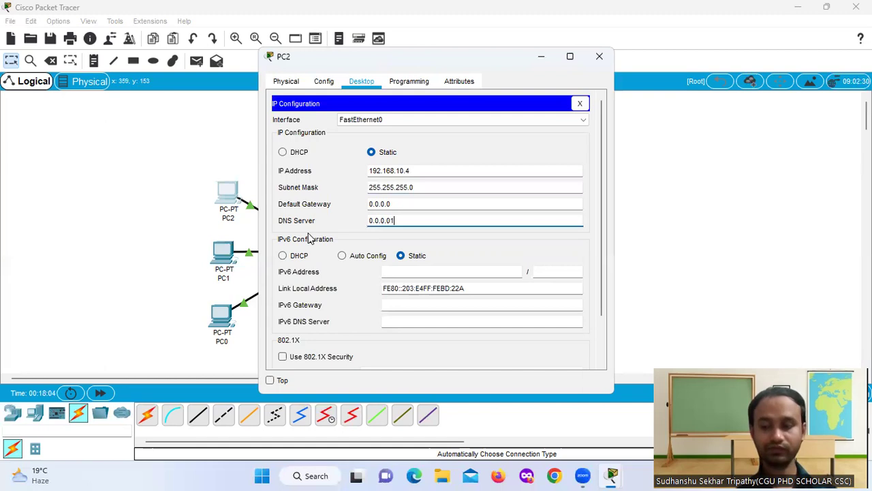
type("19")
key("BackSpace")
key("BackSpace")
key("BackSpace")
key("BackSpace")
key("BackSpace")
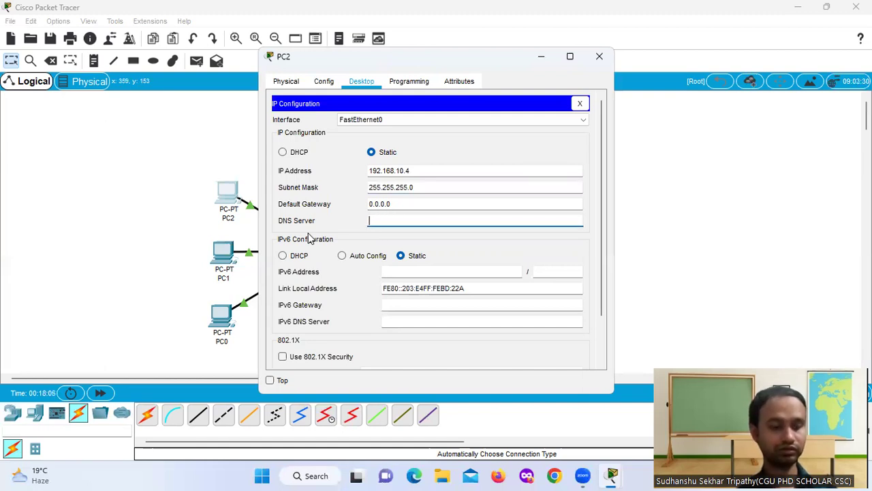
type("19")
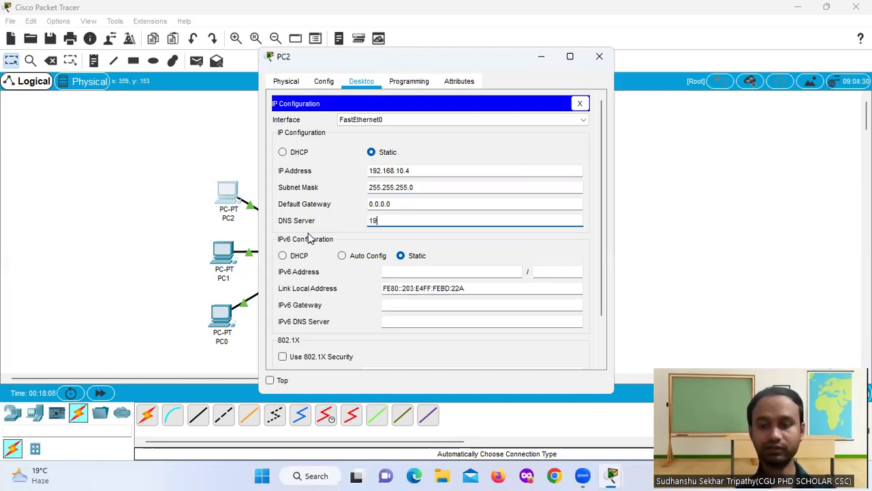
type("2.168")
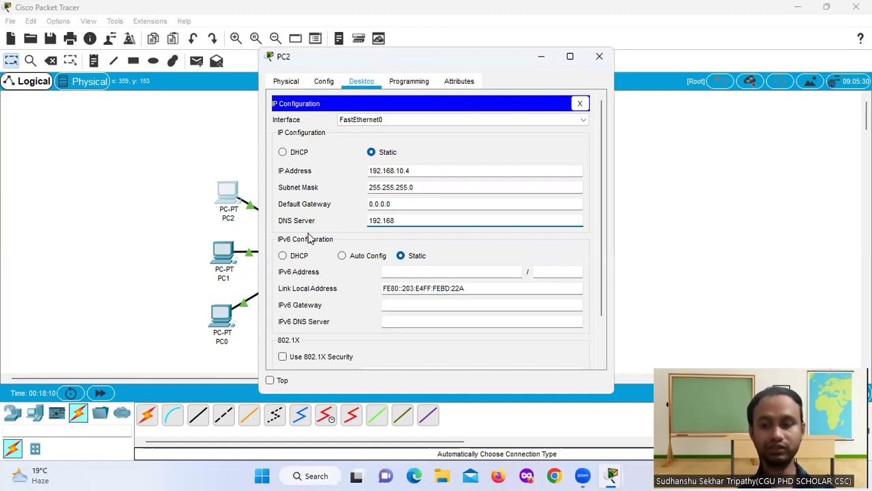
type(".10.")
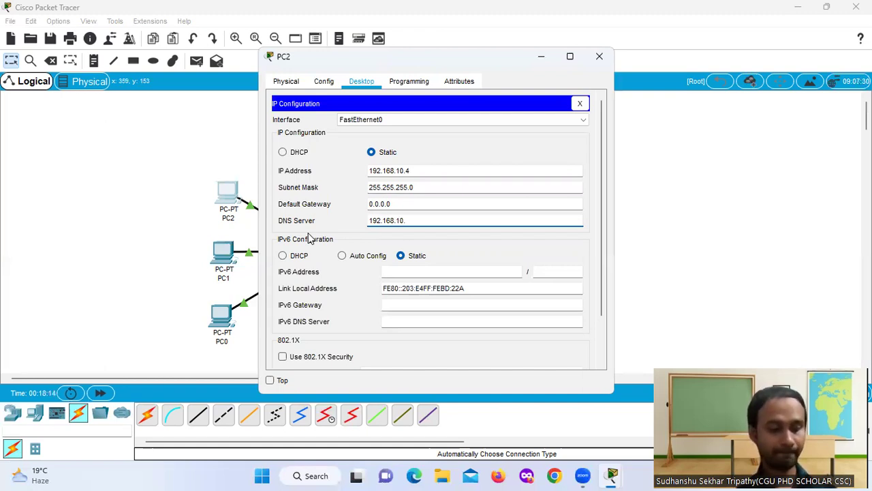
type("1")
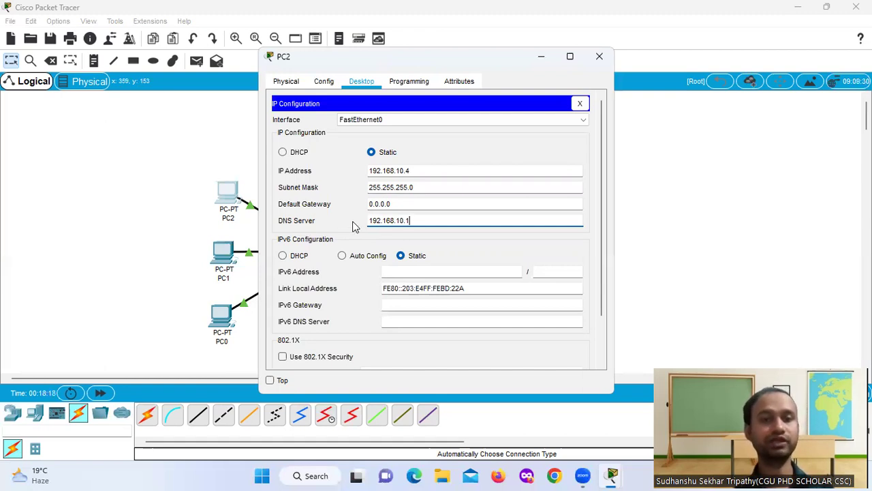
key("Return")
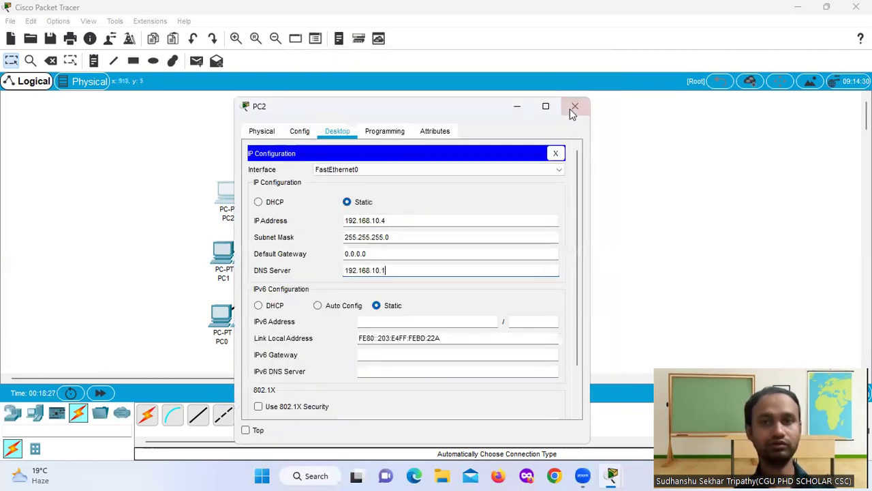
Close PC2's configuration window and arm the Add Simple PDU tool
left_click(571, 110)
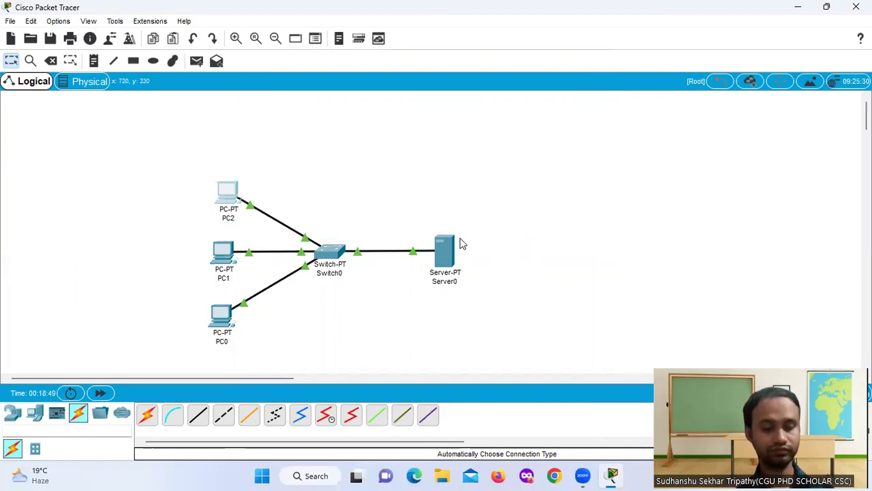
mouse_move(445, 243)
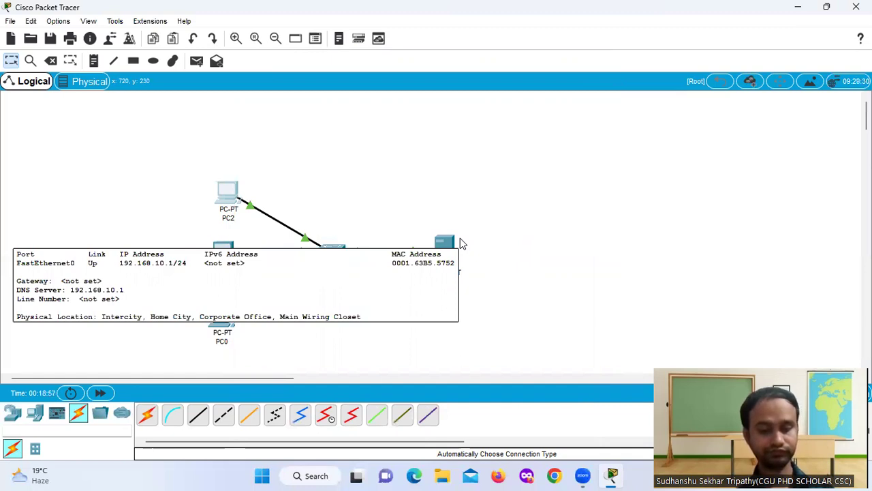
left_click(201, 65)
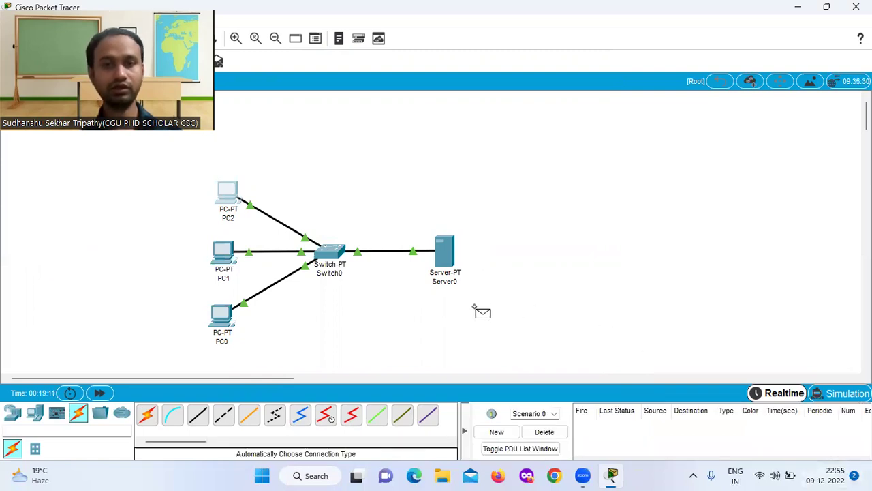
Send simple PDU pings from Server0 to PC2, then PC1, then PC0
left_click(446, 254)
left_click(227, 195)
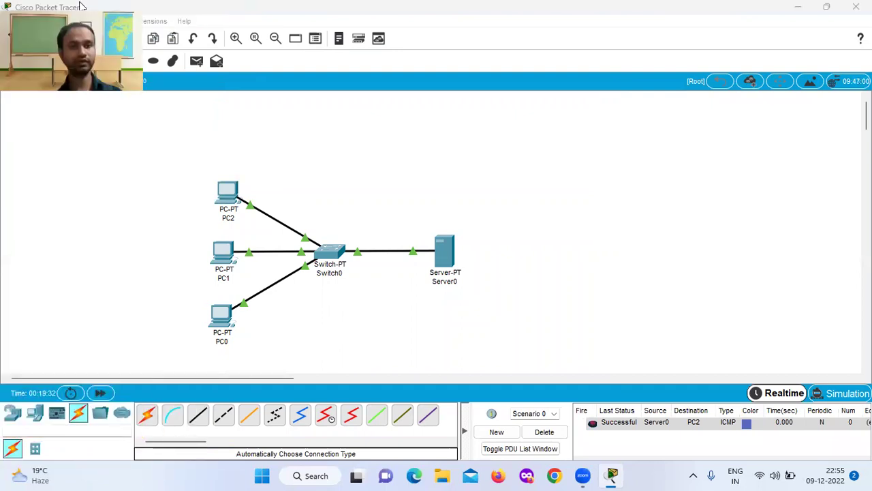
left_click(197, 60)
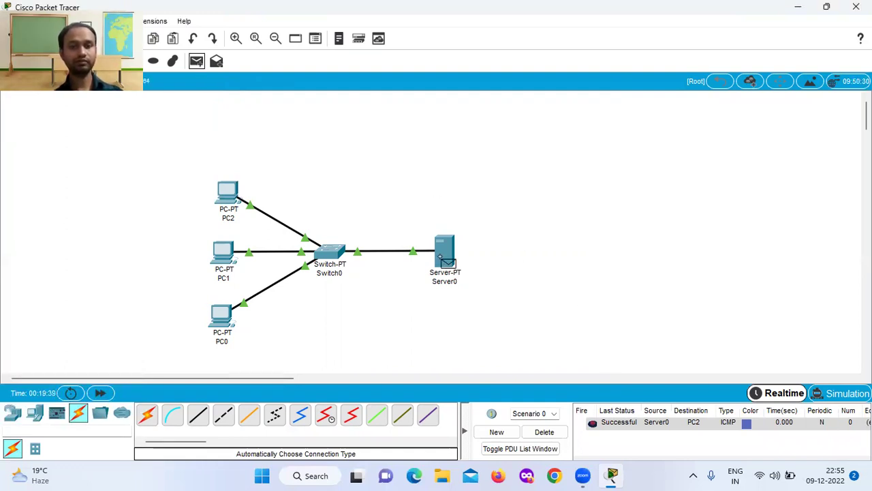
left_click(445, 256)
left_click(225, 255)
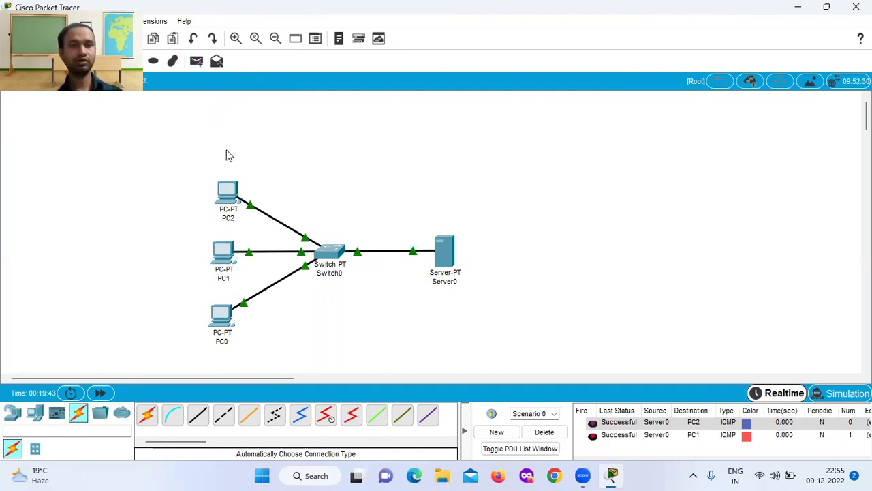
left_click(193, 64)
left_click(445, 257)
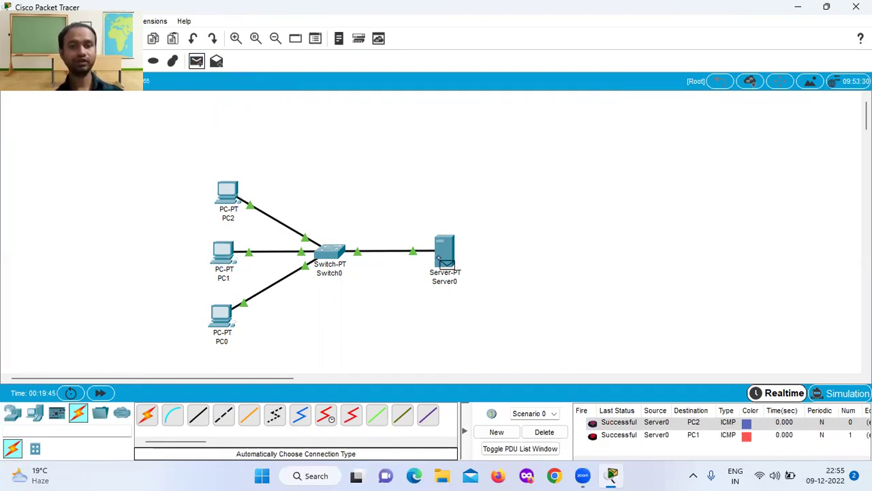
left_click(229, 319)
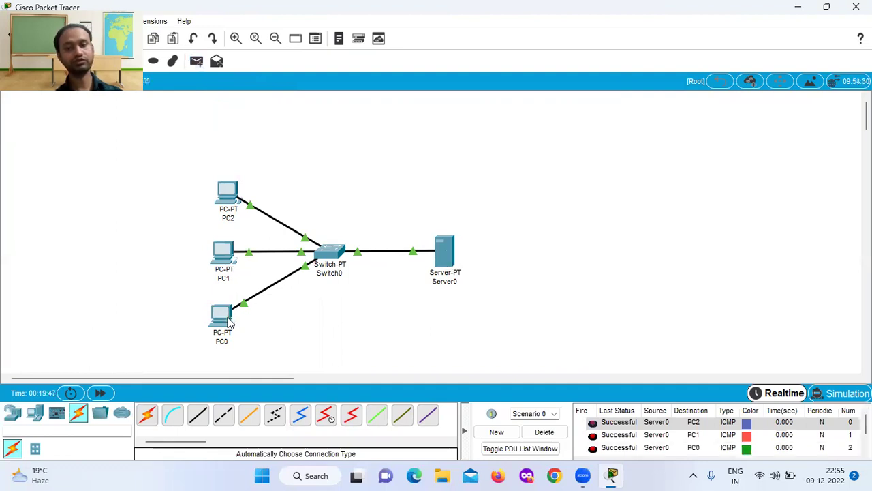